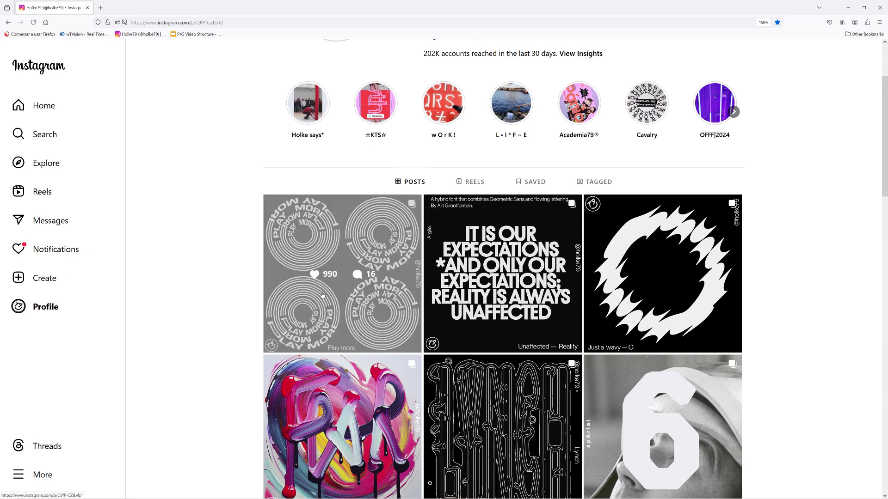
- Open the Play More example post that shows text wrapped into rotating concentric rings
{"action": "left_click", "coordinate": [322, 294]}
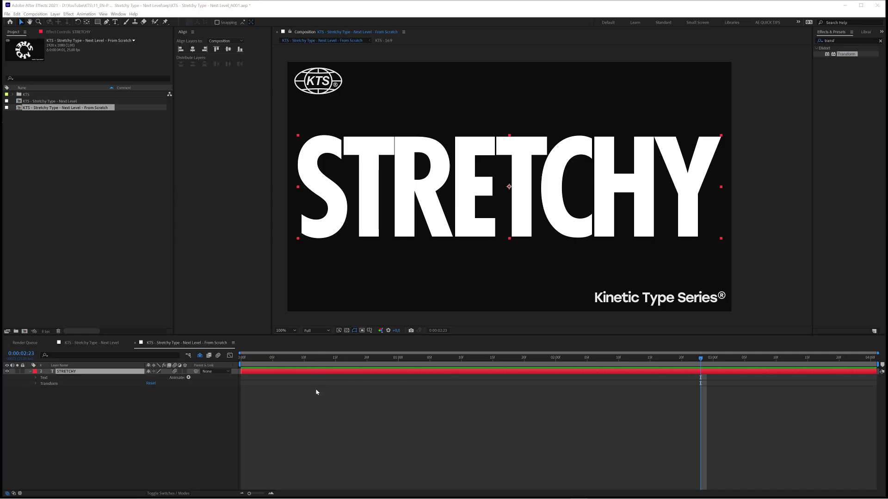
- Reselect the STRETCHY layer, clear the Effects & Presets search, and check the Window menu
{"action": "left_click", "coordinate": [317, 392]}
{"action": "left_click", "coordinate": [297, 373]}
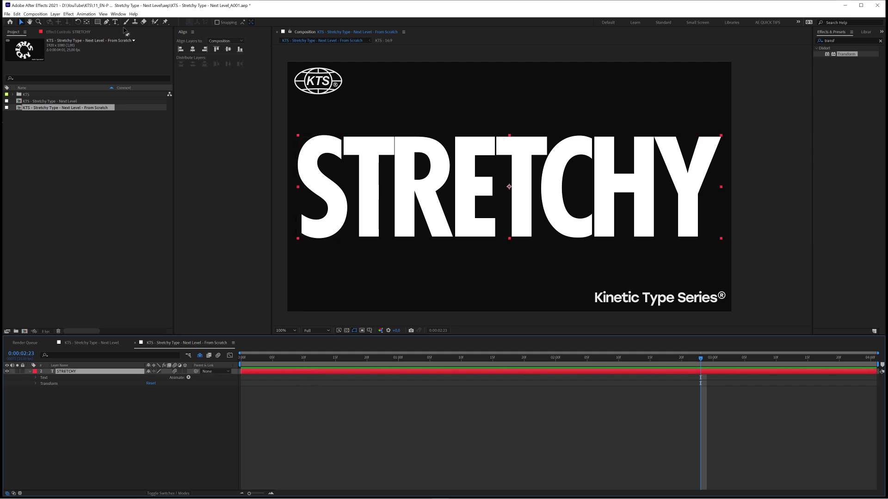
{"action": "left_click", "coordinate": [880, 41]}
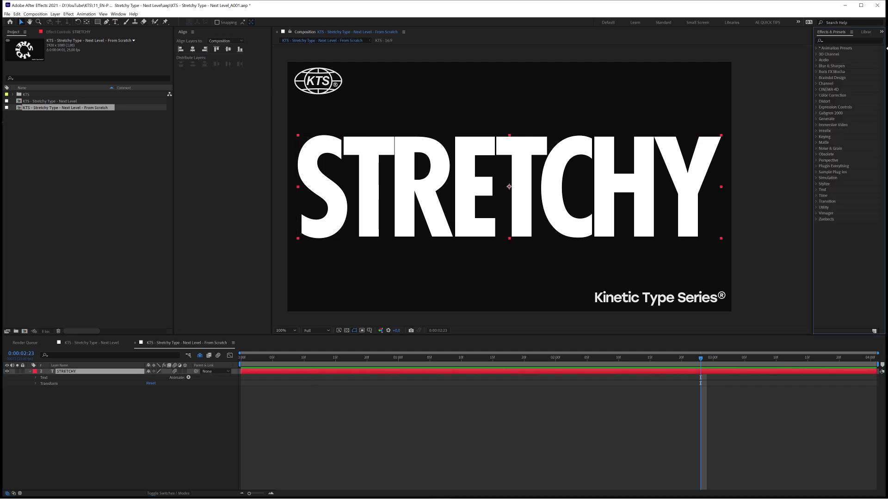
{"action": "left_click", "coordinate": [839, 40]}
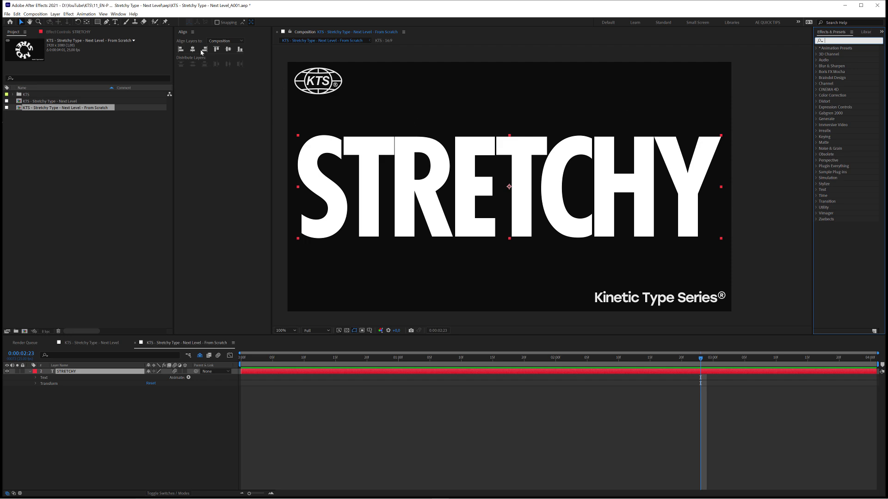
{"action": "left_click", "coordinate": [118, 14]}
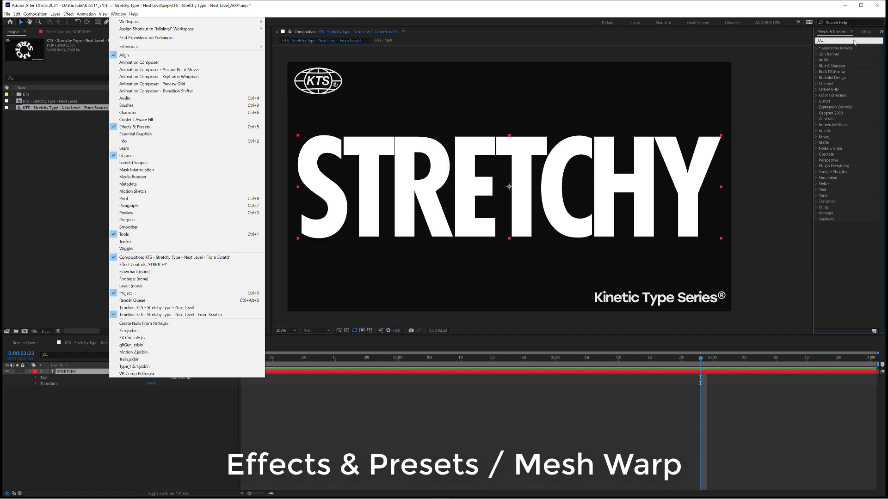
- Search 'mesh' in Effects & Presets and apply Mesh Warp to the STRETCHY layer
{"action": "left_click", "coordinate": [850, 41]}
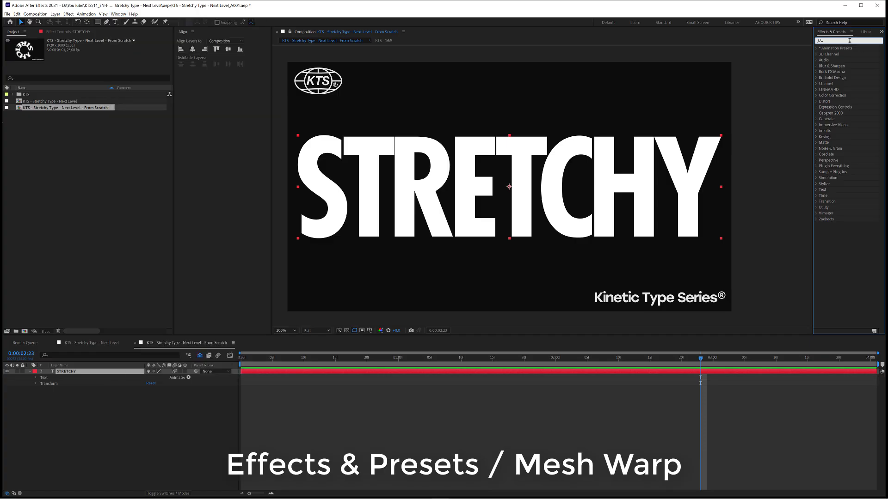
{"action": "type", "text": "mesh"}
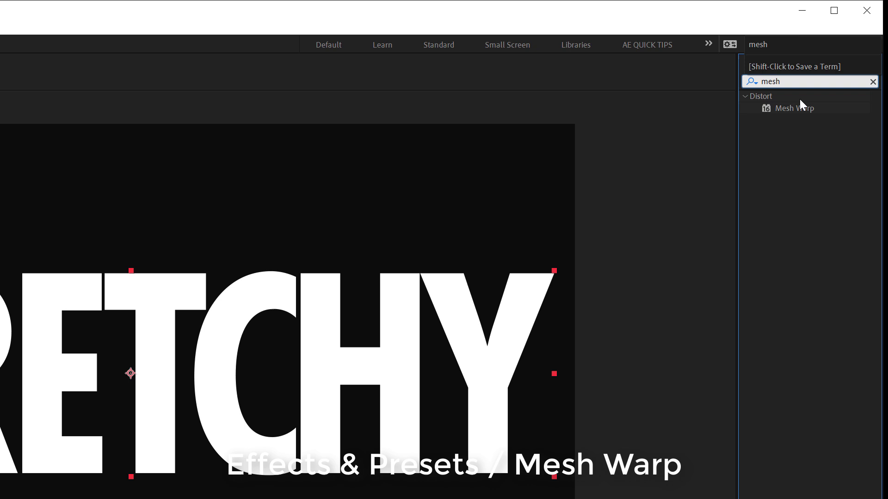
{"action": "left_click_drag", "start_coordinate": [802, 105], "coordinate": [404, 369]}
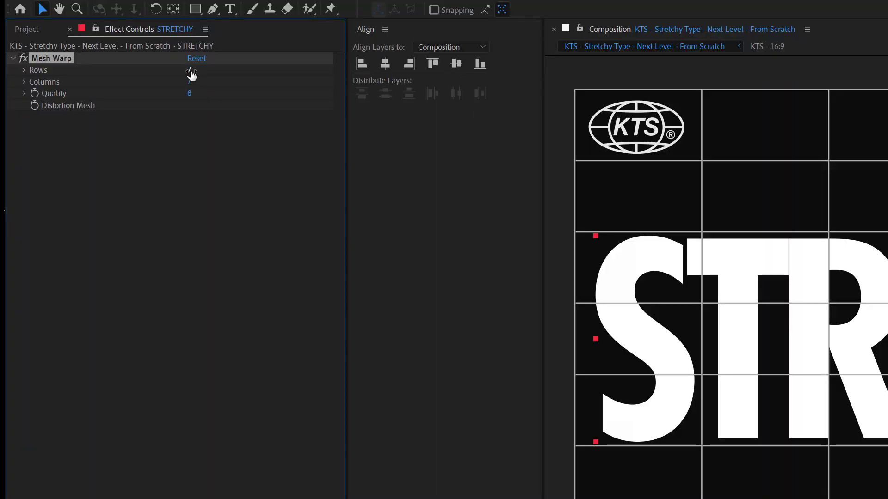
- Set Mesh Warp to 1 row and 4 columns, checking the mesh grid overlay
{"action": "left_click", "coordinate": [190, 71]}
{"action": "type", "text": "1"}
{"action": "left_click", "coordinate": [181, 144]}
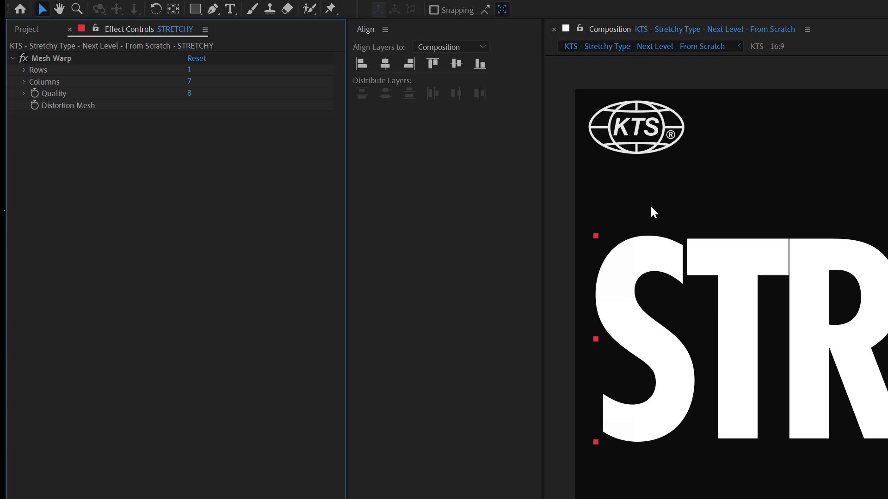
{"action": "left_click", "coordinate": [44, 58]}
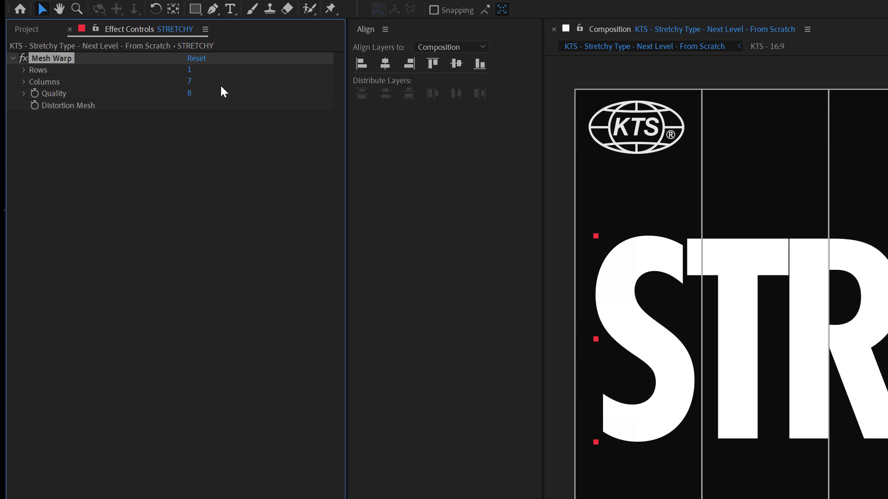
{"action": "left_click", "coordinate": [189, 82]}
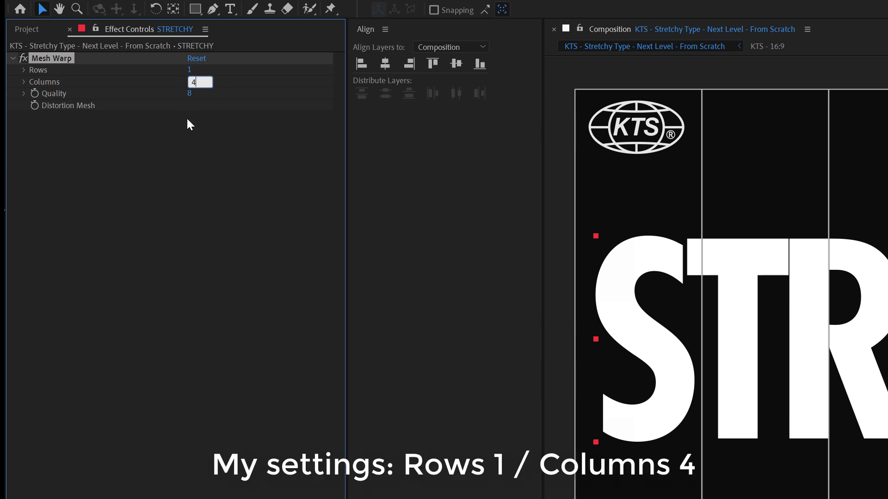
{"action": "left_click", "coordinate": [186, 118]}
{"action": "left_click", "coordinate": [66, 58]}
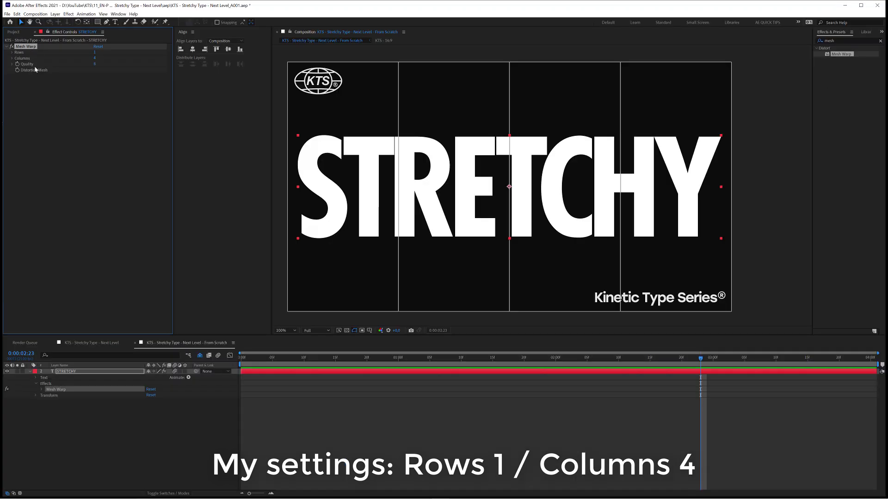
{"action": "left_click", "coordinate": [29, 56]}
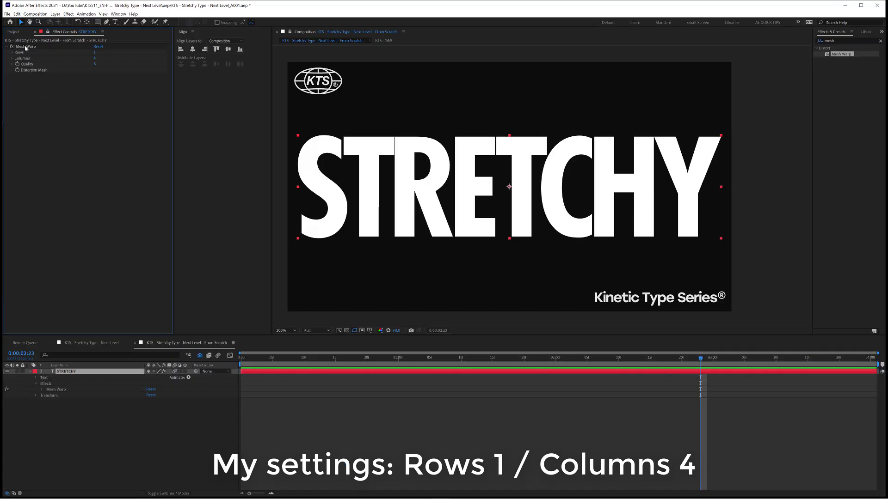
- Show the 4-column mesh grid and check the preview resolution options
{"action": "left_click", "coordinate": [26, 46]}
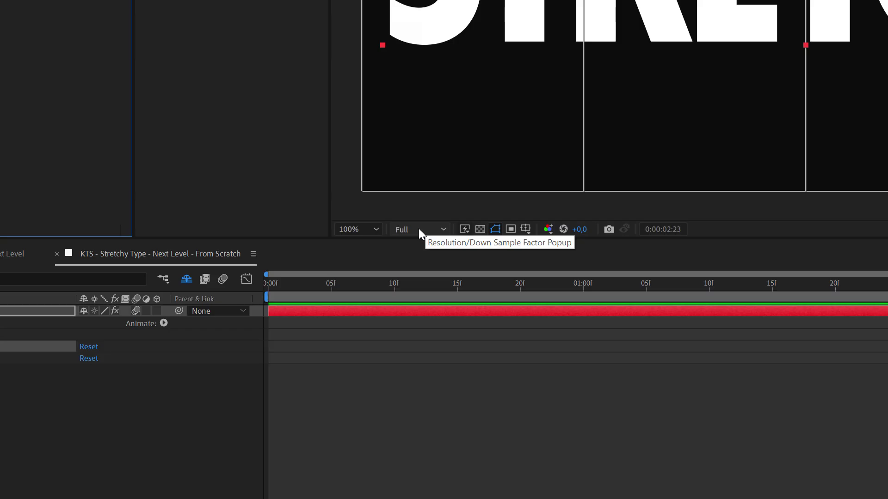
{"action": "left_click", "coordinate": [316, 330]}
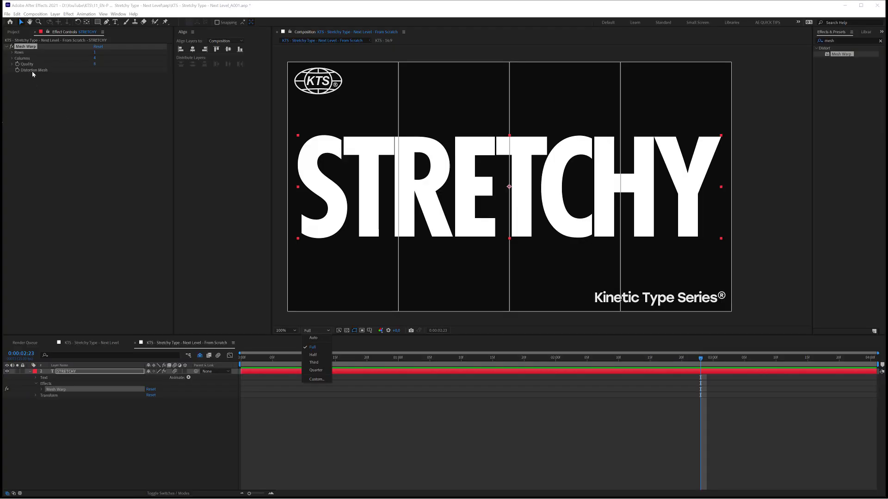
{"action": "left_click", "coordinate": [22, 64]}
- Lower Mesh Warp Quality from 8 to 5 and return the playhead to frame 0
{"action": "left_click", "coordinate": [12, 64]}
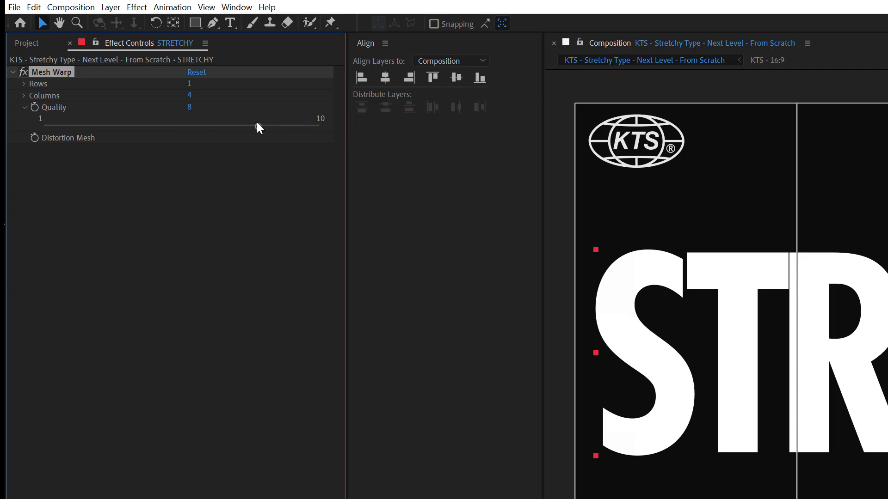
{"action": "left_click", "coordinate": [257, 125]}
{"action": "left_click_drag", "start_coordinate": [237, 127], "coordinate": [173, 127]}
{"action": "left_click_drag", "start_coordinate": [270, 134], "coordinate": [171, 132]}
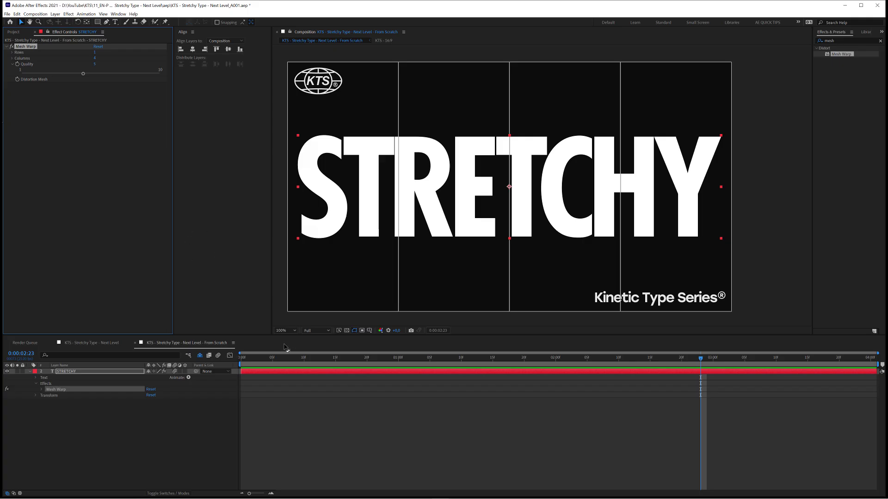
{"action": "left_click_drag", "start_coordinate": [271, 360], "coordinate": [242, 357]}
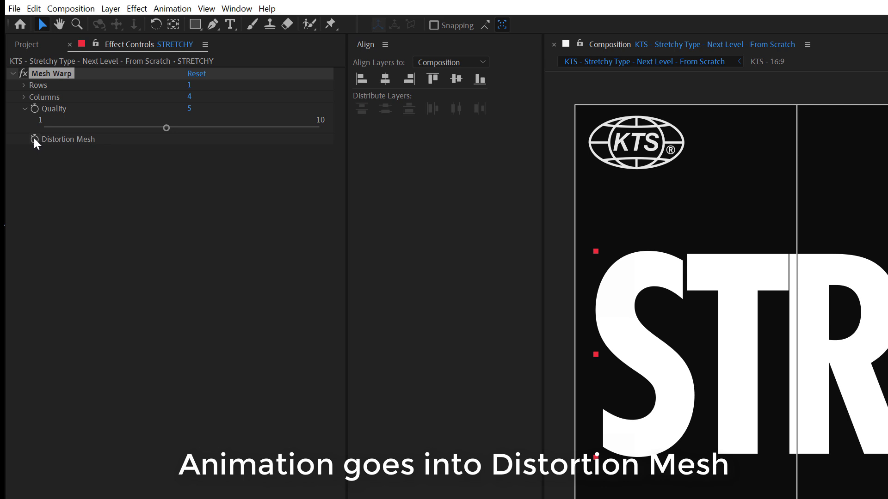
- Set a starting Distortion Mesh keyframe, then move the playhead to frame 20
{"action": "left_click", "coordinate": [34, 138]}
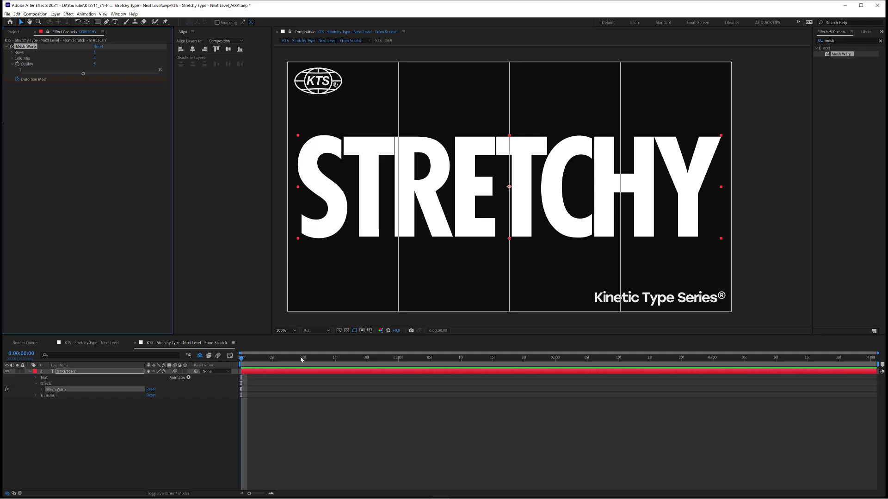
{"action": "left_click", "coordinate": [260, 358]}
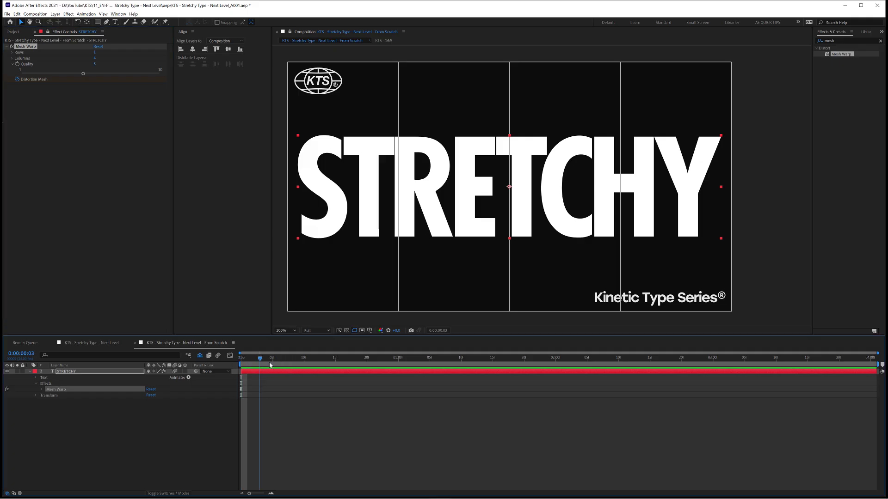
{"action": "left_click_drag", "start_coordinate": [270, 365], "coordinate": [365, 369]}
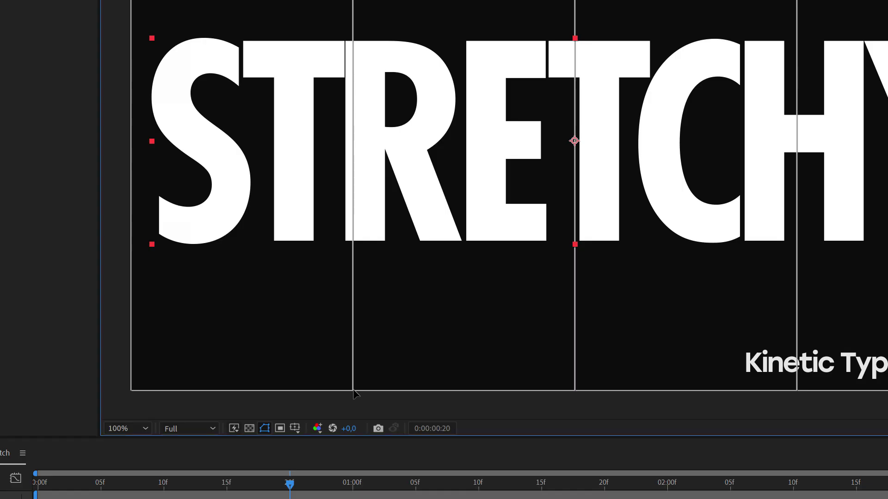
- Zoom the viewer out and select the top and bottom points of the second column line
{"action": "left_click", "coordinate": [398, 312]}
{"action": "left_click", "coordinate": [352, 391]}
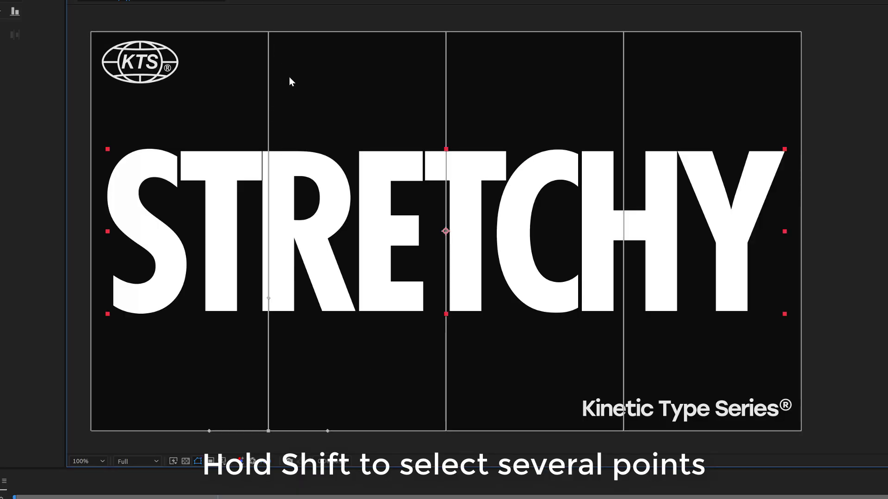
{"action": "left_click", "coordinate": [268, 32], "text": "shift"}
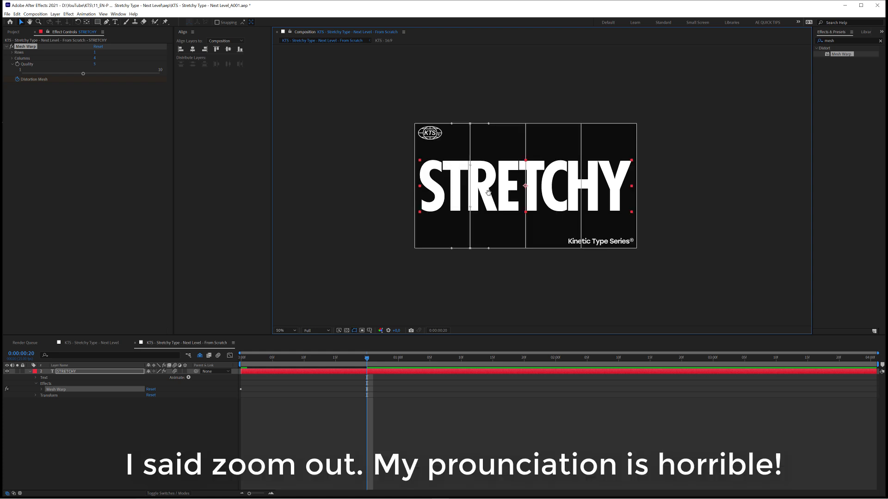
{"action": "left_click_drag", "start_coordinate": [485, 193], "coordinate": [441, 189]}
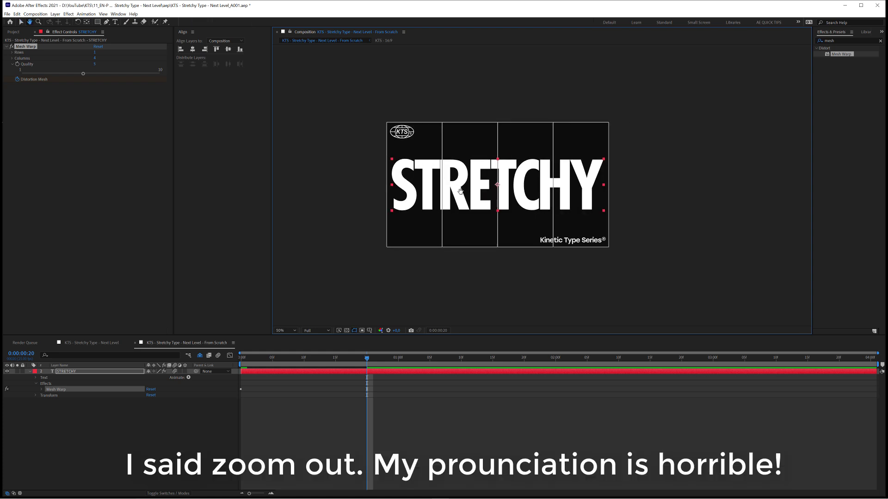
{"action": "left_click", "coordinate": [443, 123]}
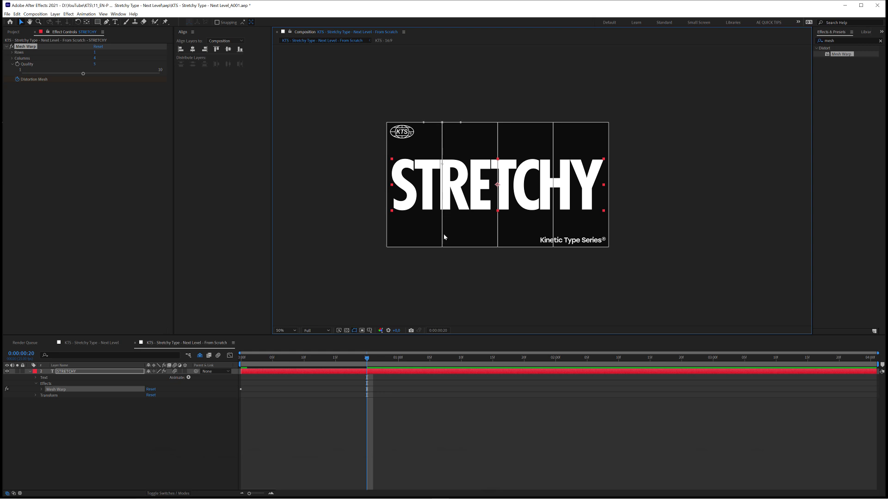
{"action": "left_click", "coordinate": [442, 247], "text": "shift"}
- Shift the selected mesh column left so 'ST' is squeezed narrow at frame 20
{"action": "scroll", "coordinate": [414, 233], "scroll_direction": "down", "scroll_amount": 1}
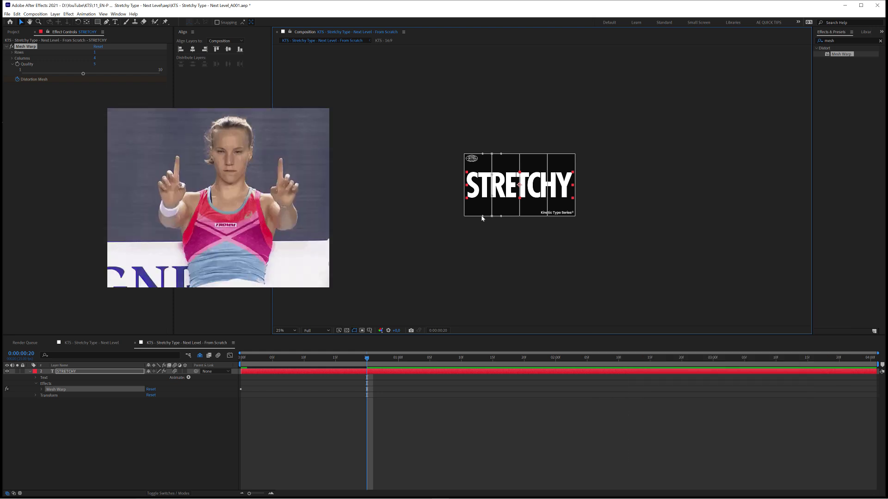
{"action": "key", "text": "shift+Left"}
{"action": "key", "text": "shift+Left"}
{"action": "key", "text": "shift+Left"}
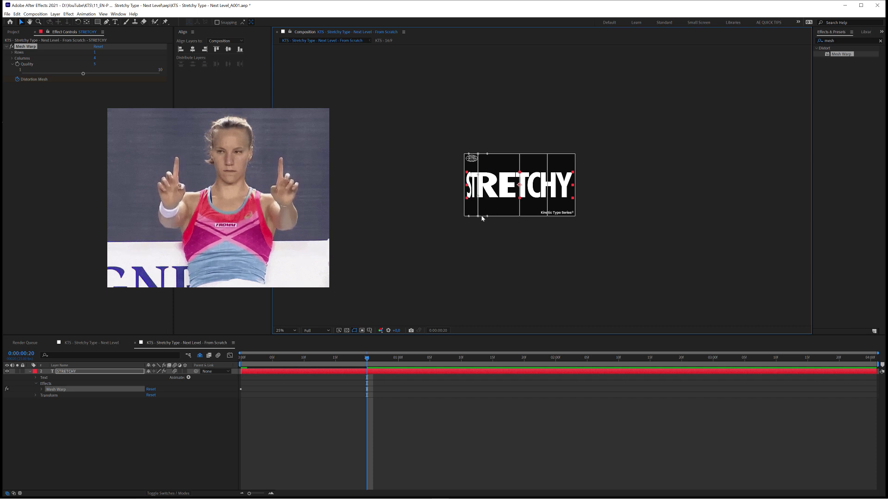
{"action": "key", "text": "shift+Right"}
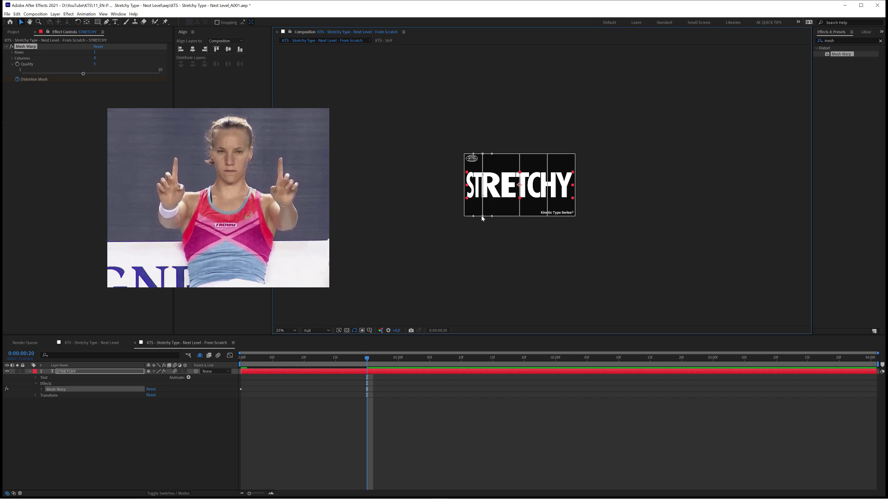
{"action": "key", "text": "shift+Left"}
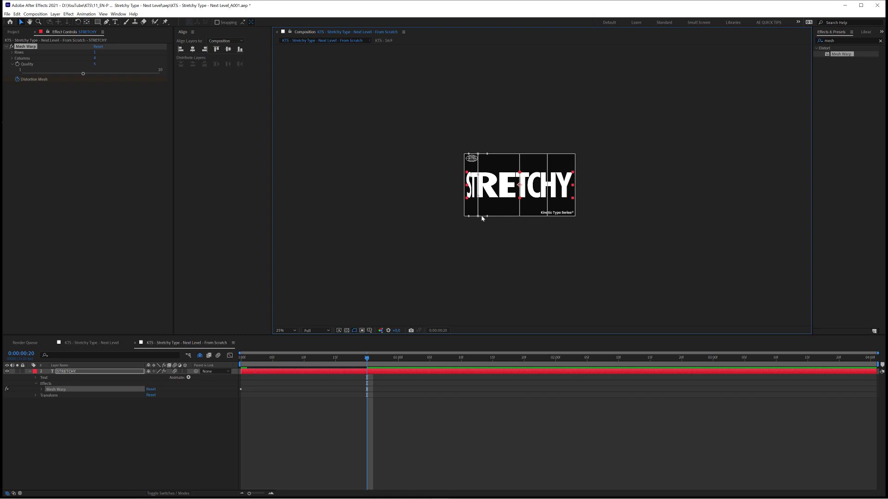
- Zoom the composition to 100%, recentre it, and move the current time to 2 seconds
{"action": "key", "text": "period"}
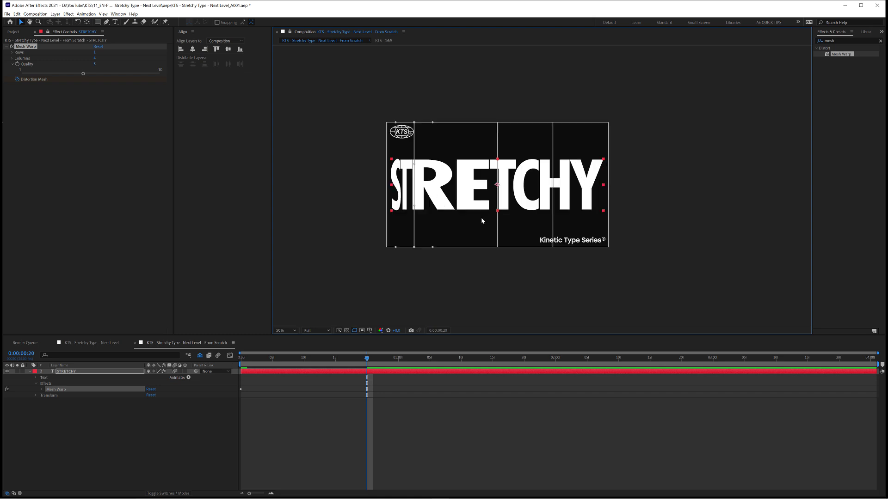
{"action": "key", "text": "period"}
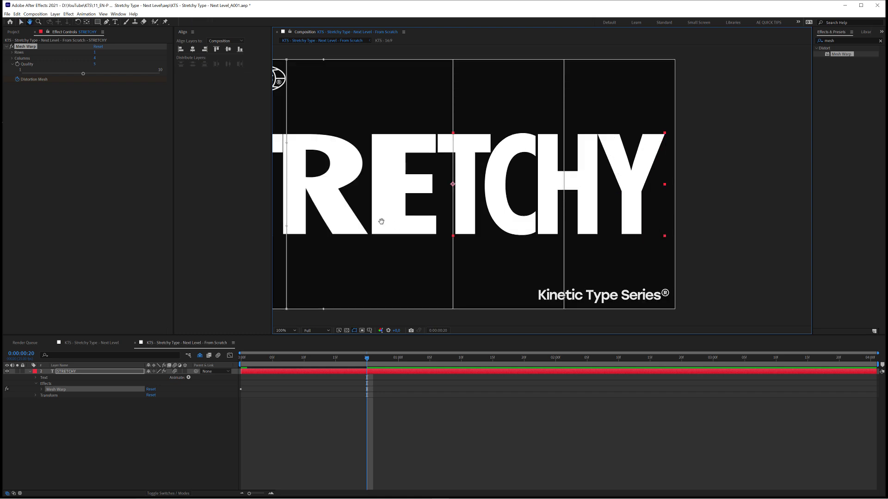
{"action": "left_click_drag", "start_coordinate": [421, 222], "coordinate": [452, 219]}
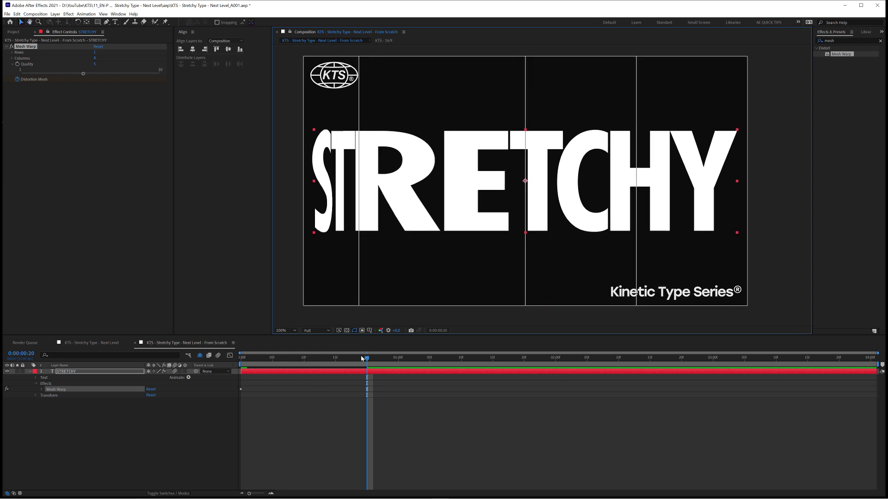
{"action": "left_click_drag", "start_coordinate": [365, 358], "coordinate": [555, 361]}
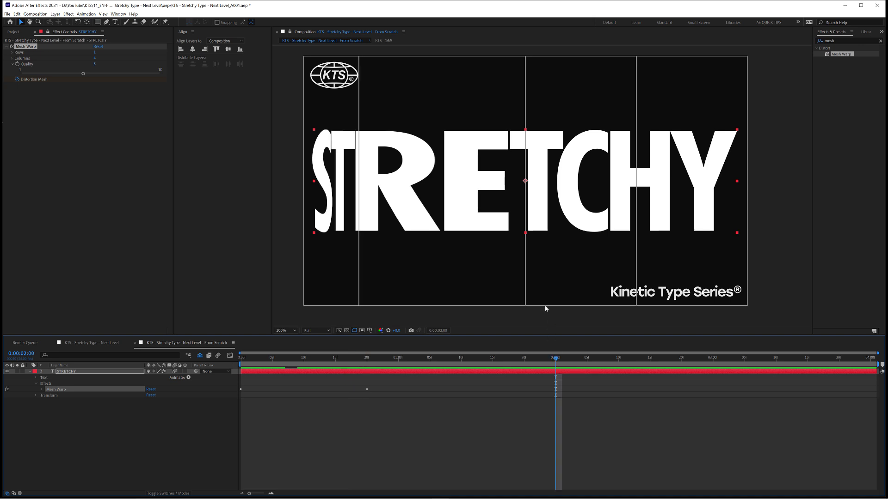
- Select the middle bottom mesh point and shift its column right to widen 'RE'
{"action": "left_click", "coordinate": [525, 306]}
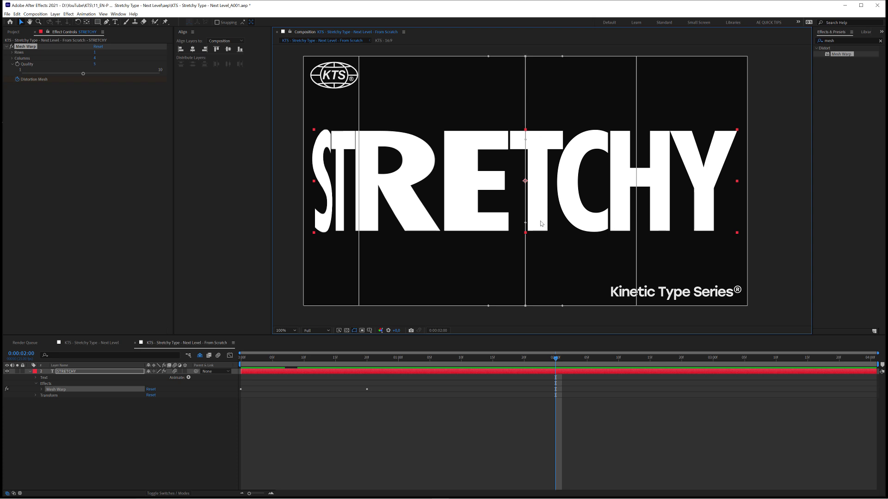
{"action": "key", "text": "comma"}
{"action": "key", "text": "comma"}
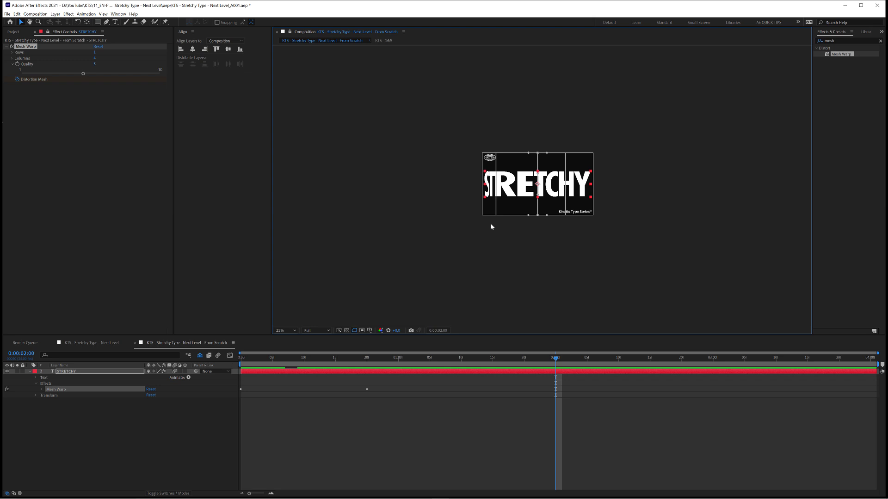
{"action": "key", "text": "shift+Right"}
{"action": "key", "text": "shift+Right"}
{"action": "key", "text": "shift+Right"}
{"action": "key", "text": "shift+Right"}
{"action": "key", "text": "shift+Right"}
{"action": "key", "text": "shift+Right"}
{"action": "key", "text": "shift+Right"}
{"action": "key", "text": "shift+Right"}
{"action": "key", "text": "shift+Right"}
{"action": "key", "text": "shift+Right"}
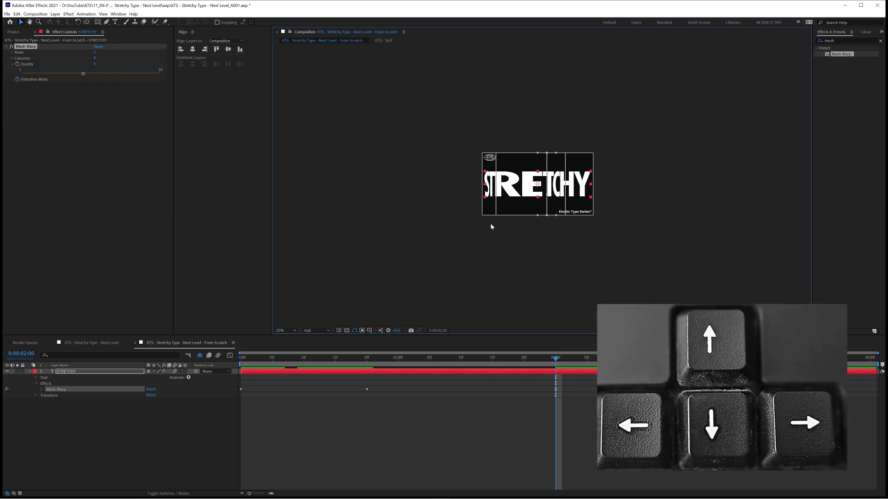
{"action": "key", "text": "shift+Right"}
{"action": "key", "text": "shift+Right"}
{"action": "key", "text": "shift+Right"}
{"action": "key", "text": "shift+Right"}
{"action": "key", "text": "shift+Right"}
{"action": "key", "text": "shift+Right"}
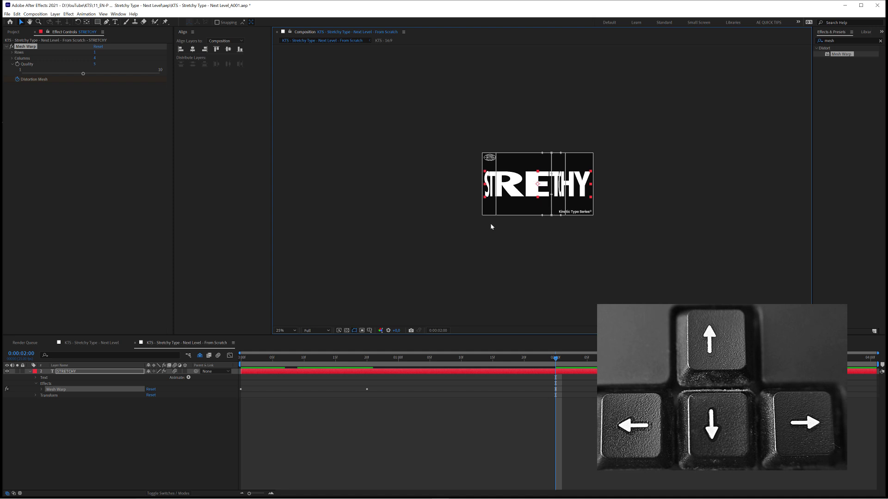
{"action": "key", "text": "shift+Right"}
{"action": "key", "text": "shift+Right"}
{"action": "key", "text": "shift+Right"}
{"action": "key", "text": "shift+Right"}
{"action": "key", "text": "shift+Left"}
{"action": "key", "text": "shift+Left"}
{"action": "key", "text": "shift+Left"}
{"action": "key", "text": "shift+Left"}
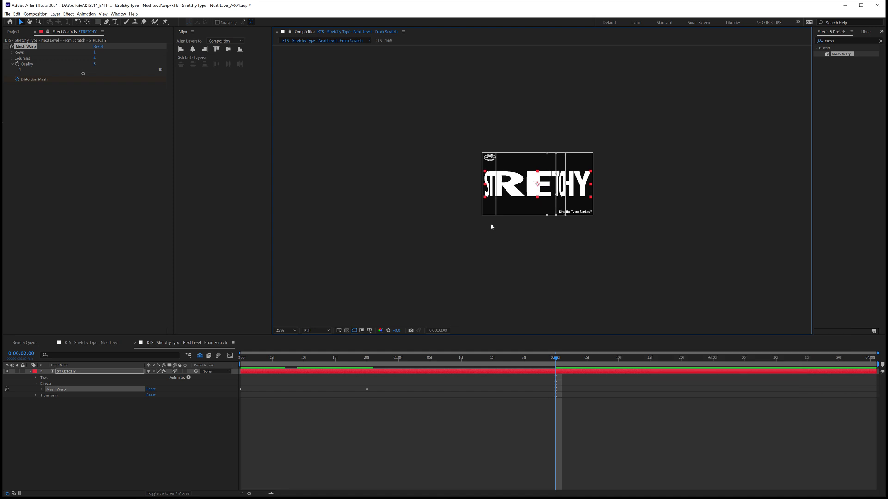
- At 100% zoom, fine-tune the column so the C is squeezed thin between E and H
{"action": "scroll", "coordinate": [542, 194], "scroll_direction": "up", "scroll_amount": 2}
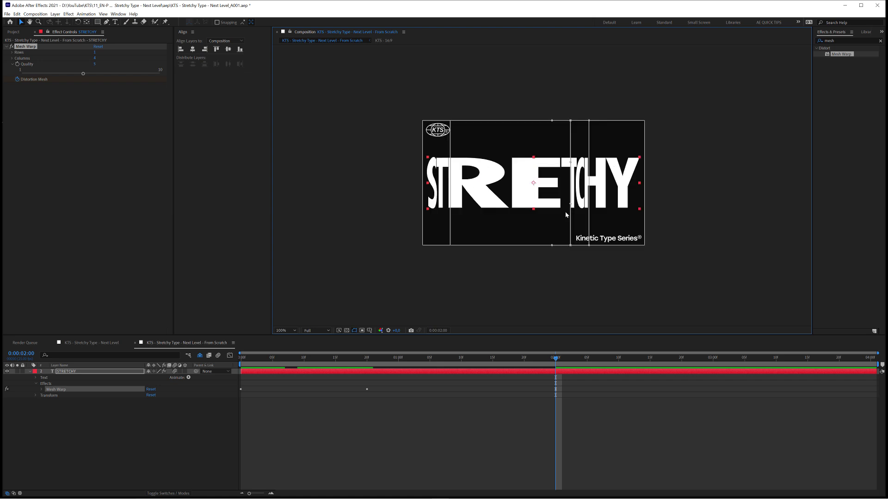
{"action": "key", "text": "period"}
{"action": "key", "text": "shift+Right"}
{"action": "key", "text": "shift+Right"}
{"action": "key", "text": "shift+Right"}
{"action": "key", "text": "shift+Right"}
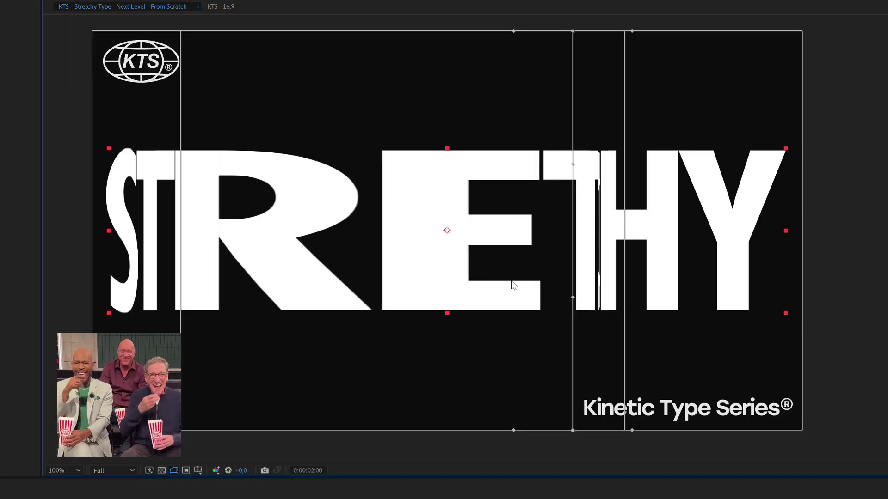
{"action": "key", "text": "shift+Left"}
{"action": "key", "text": "shift+Left"}
{"action": "key", "text": "shift+Left"}
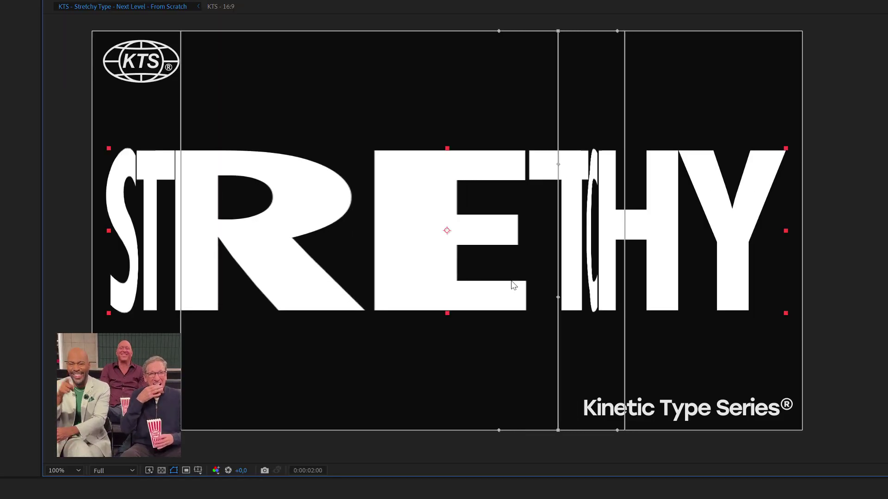
{"action": "key", "text": "shift+Left"}
{"action": "key", "text": "shift+Left"}
{"action": "key", "text": "shift+Left"}
{"action": "key", "text": "shift+Left"}
{"action": "key", "text": "shift+Left"}
{"action": "key", "text": "shift+Left"}
{"action": "key", "text": "shift+Left"}
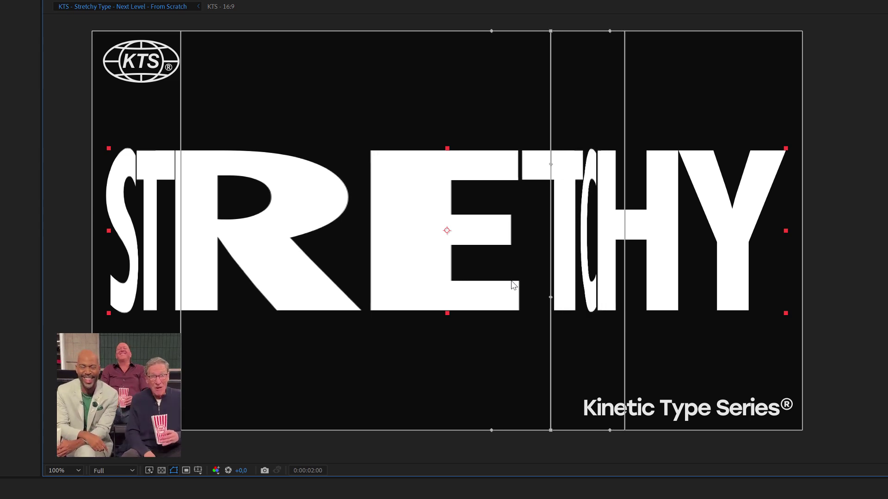
{"action": "key", "text": "shift+Right"}
{"action": "key", "text": "shift+Right"}
{"action": "key", "text": "shift+Right"}
{"action": "key", "text": "shift+Right"}
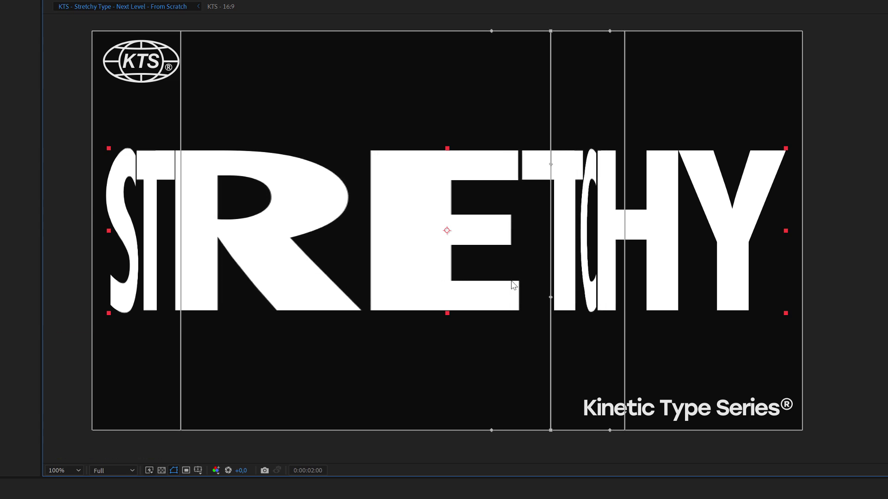
{"action": "key", "text": "shift+Left"}
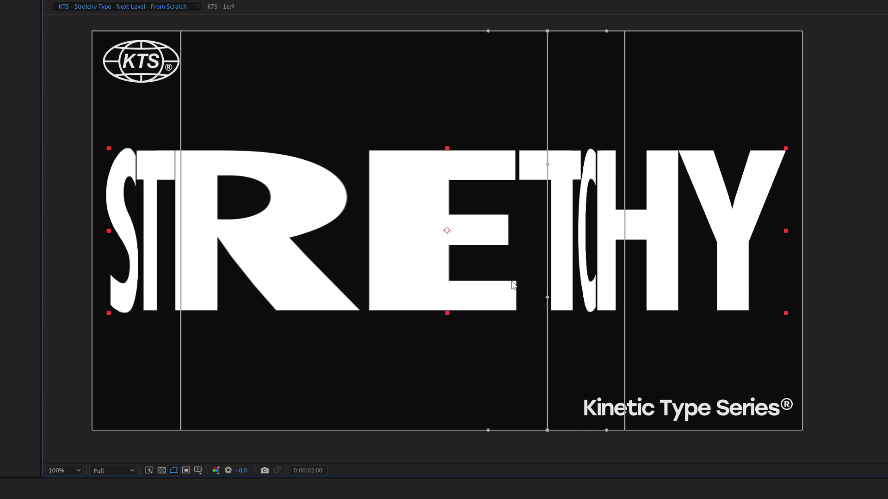
{"action": "key", "text": "Left"}
{"action": "key", "text": "Left"}
{"action": "key", "text": "Left"}
{"action": "key", "text": "Left"}
{"action": "key", "text": "Left"}
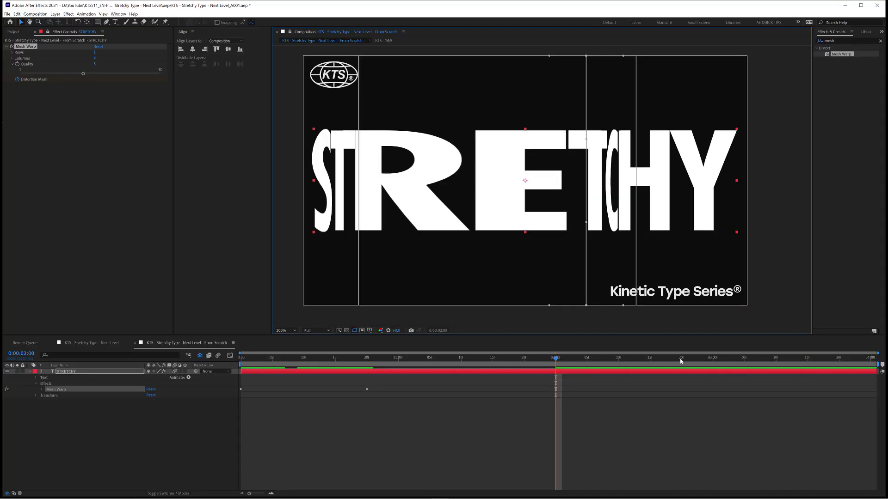
- At 0:00:03:00, shift the mesh column under the C right to widen 'TCH' and squeeze 'Y'
{"action": "left_click_drag", "start_coordinate": [683, 359], "coordinate": [713, 363]}
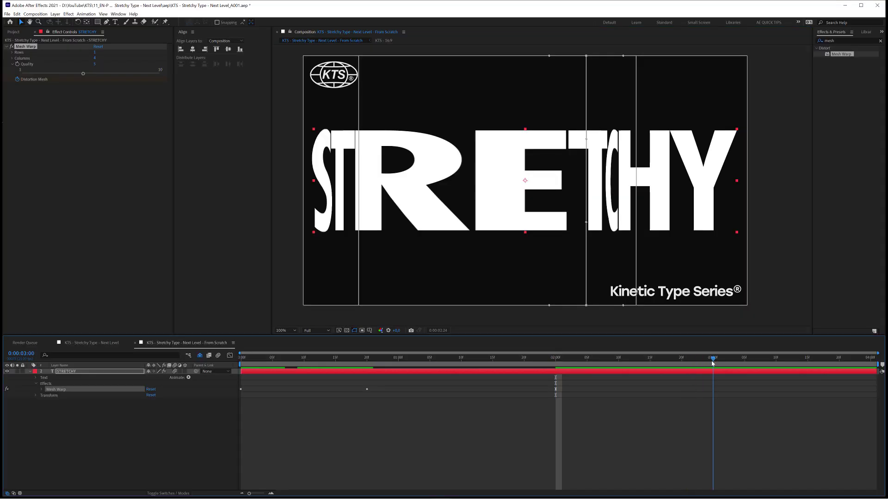
{"action": "left_click", "coordinate": [636, 306]}
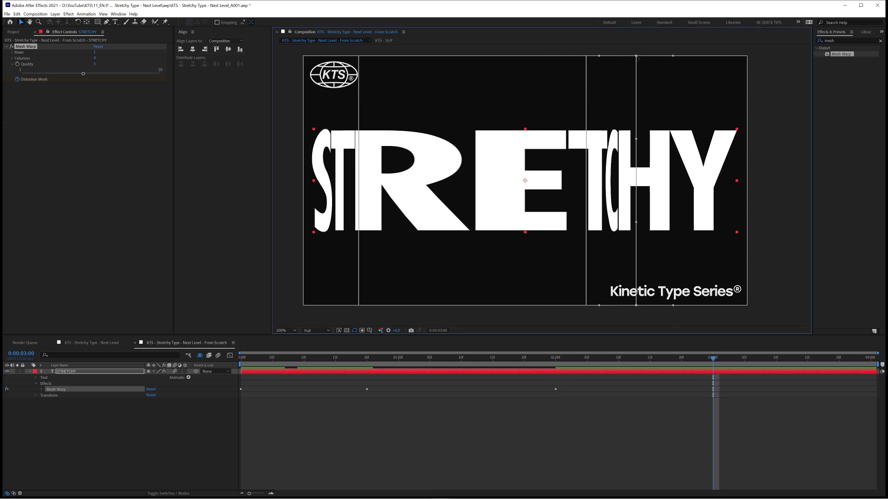
{"action": "key", "text": "shift+Right"}
{"action": "key", "text": "shift+Right"}
{"action": "key", "text": "shift+Right"}
{"action": "key", "text": "shift+Right"}
{"action": "key", "text": "shift+Right"}
{"action": "key", "text": "shift+Right"}
{"action": "key", "text": "shift+Right"}
{"action": "key", "text": "shift+Right"}
{"action": "key", "text": "shift+Right"}
{"action": "key", "text": "shift+Right"}
{"action": "key", "text": "shift+Right"}
{"action": "key", "text": "shift+Right"}
{"action": "key", "text": "shift+Right"}
{"action": "key", "text": "shift+Right"}
{"action": "key", "text": "shift+Right"}
{"action": "key", "text": "shift+Left"}
{"action": "key", "text": "shift+Left"}
{"action": "key", "text": "shift+Left"}
{"action": "key", "text": "shift+Left"}
{"action": "key", "text": "shift+Left"}
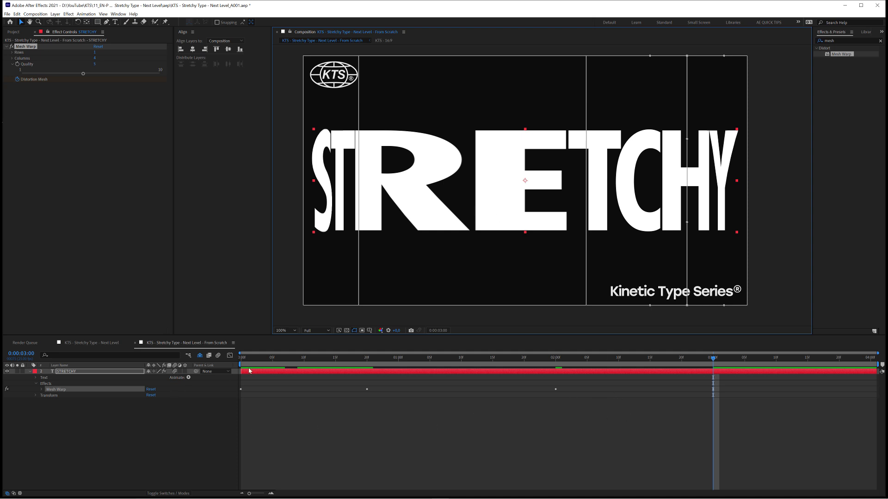
- Copy the first Distortion Mesh keyframe to 0:00:04:00 and play the looping animation
{"action": "key", "text": "u"}
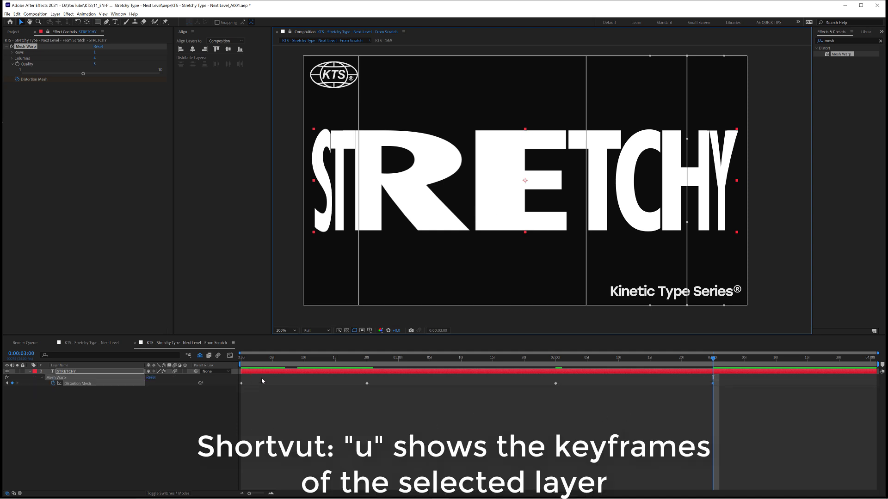
{"action": "left_click", "coordinate": [265, 373]}
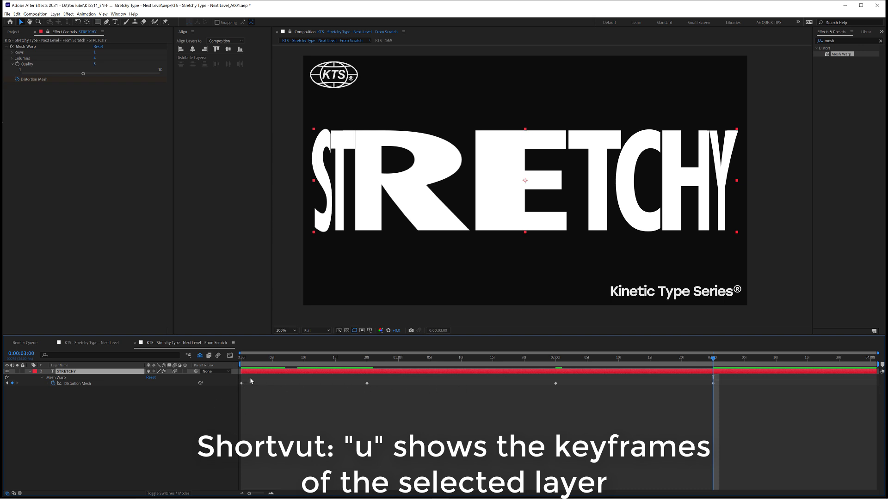
{"action": "left_click_drag", "start_coordinate": [251, 380], "coordinate": [238, 391]}
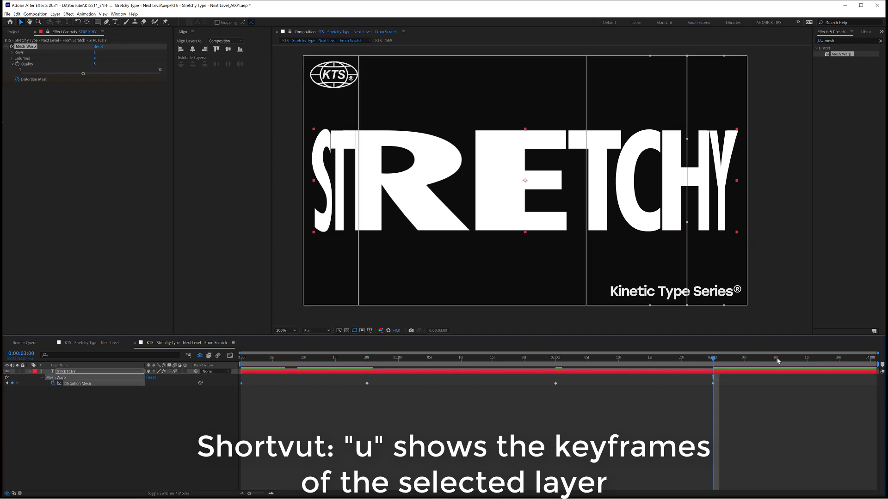
{"action": "left_click_drag", "start_coordinate": [776, 359], "coordinate": [871, 364]}
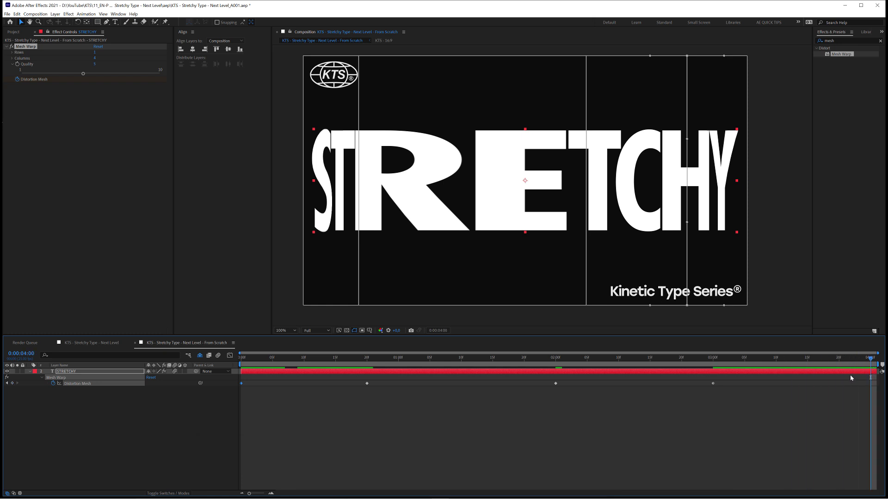
{"action": "key", "text": "ctrl+v"}
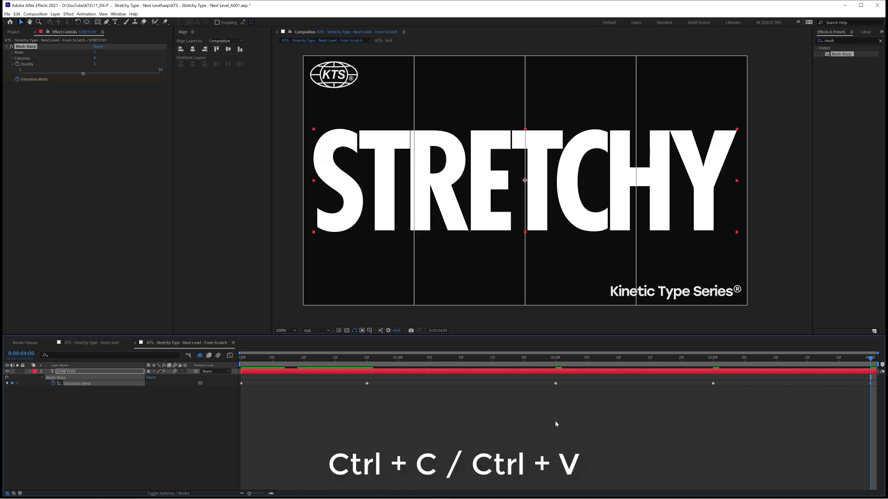
{"action": "key", "text": "space"}
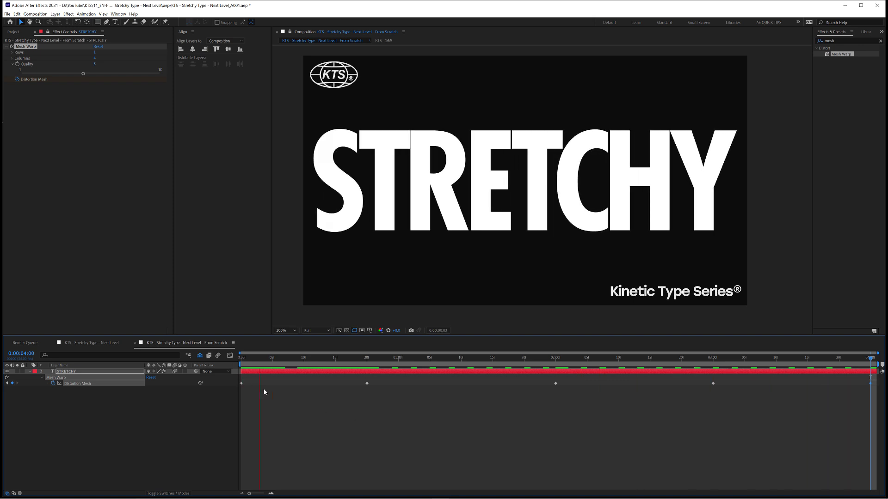
- Stop playback, select all Distortion Mesh keyframes, and apply Easy Ease with F9
{"action": "key", "text": "space"}
{"action": "left_click", "coordinate": [293, 414]}
{"action": "left_click_drag", "start_coordinate": [240, 382], "coordinate": [239, 383]}
{"action": "left_click_drag", "start_coordinate": [303, 411], "coordinate": [879, 369]}
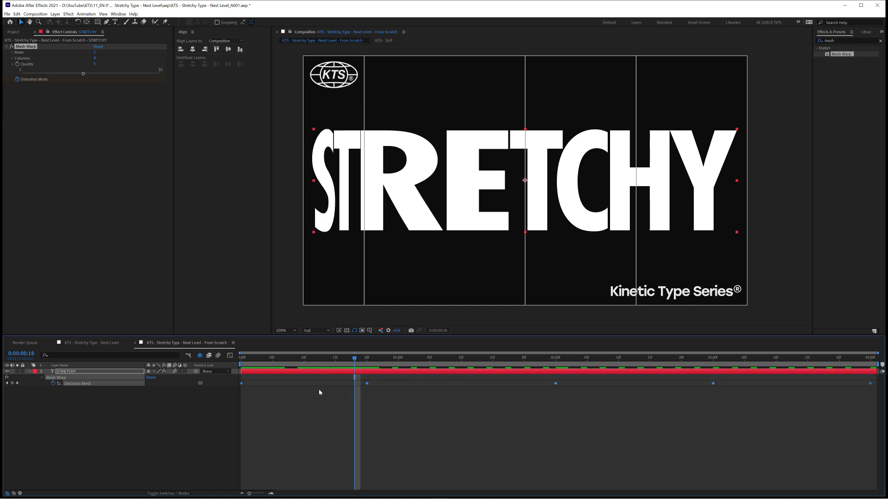
{"action": "key", "text": "F9"}
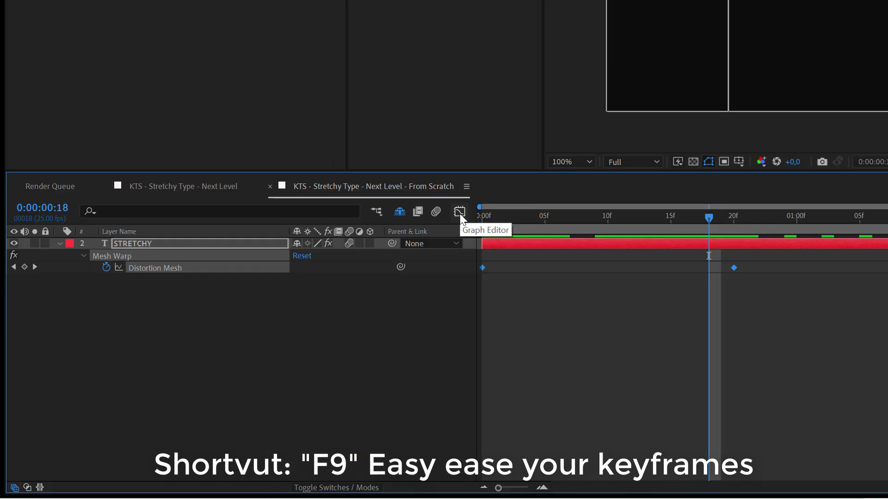
- In the speed graph, increase the keyframes' ease influence for steeper curves and preview
{"action": "left_click", "coordinate": [229, 357]}
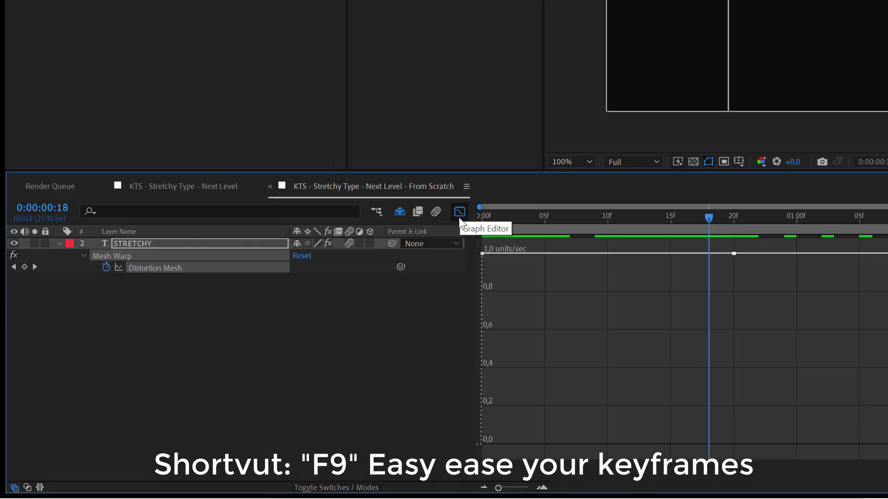
{"action": "left_click", "coordinate": [142, 269]}
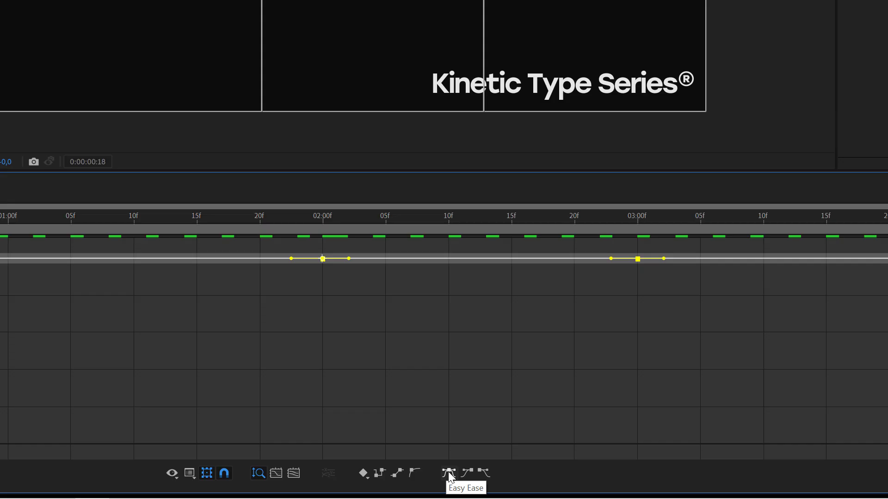
{"action": "left_click", "coordinate": [448, 473]}
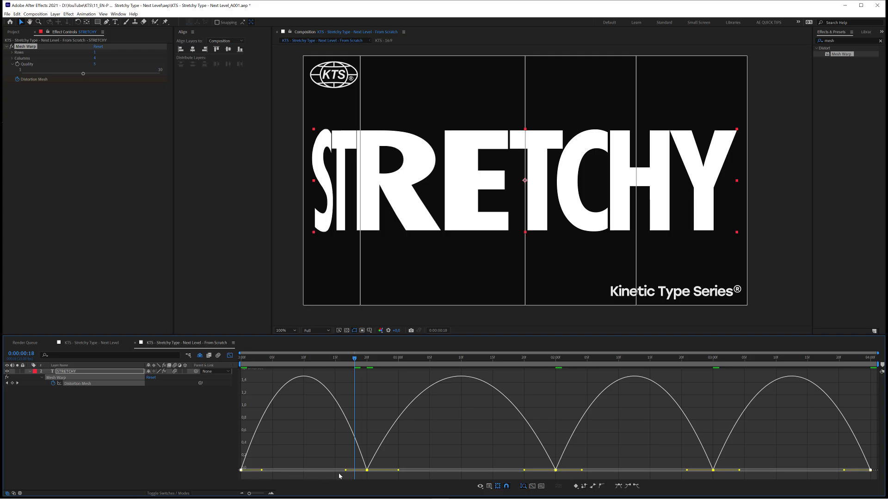
{"action": "left_click_drag", "start_coordinate": [345, 471], "coordinate": [307, 474]}
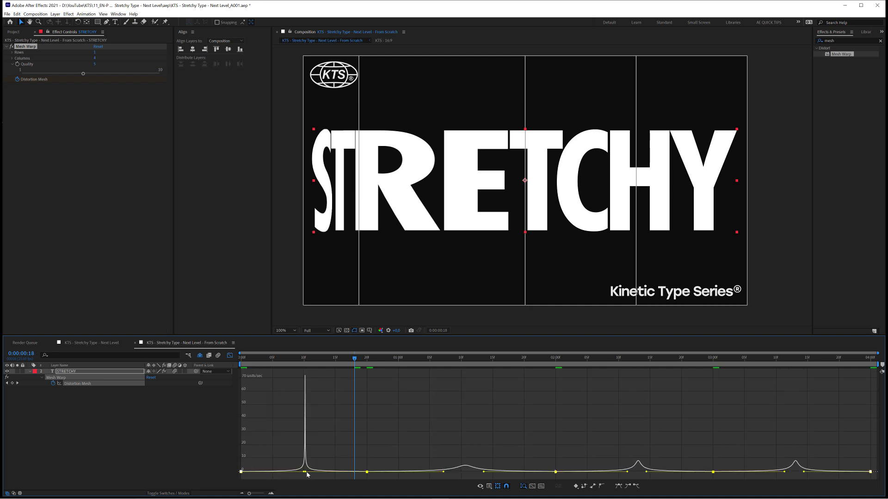
{"action": "key", "text": "space"}
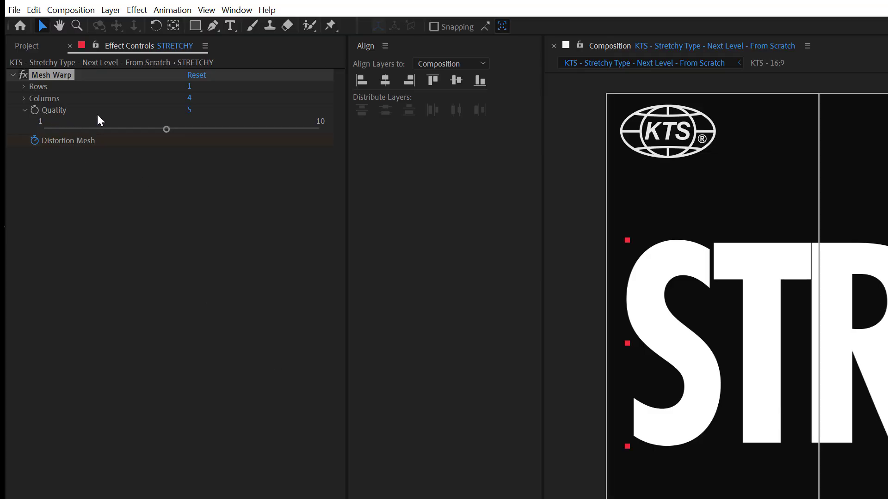
- Set Mesh Warp Quality to 10, dismiss the cache error, and leave the Graph Editor
{"action": "left_click_drag", "start_coordinate": [163, 130], "coordinate": [317, 141]}
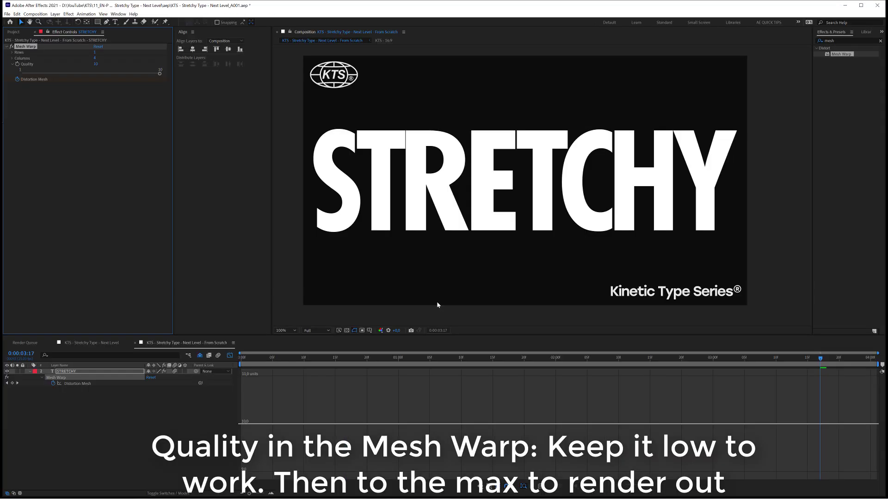
{"action": "key", "text": "space"}
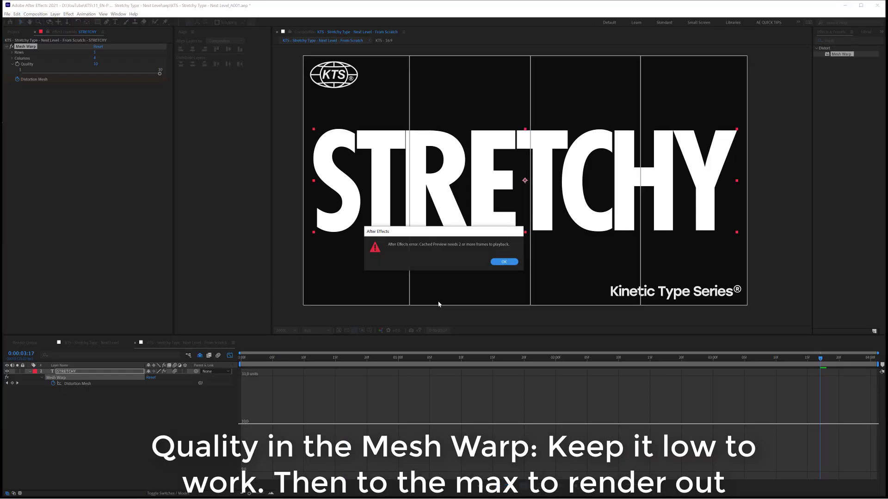
{"action": "left_click", "coordinate": [510, 263]}
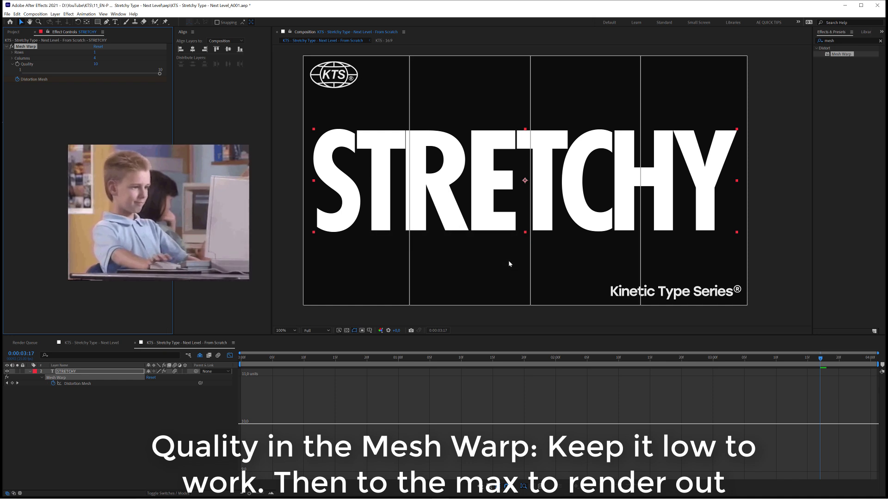
{"action": "left_click", "coordinate": [229, 359]}
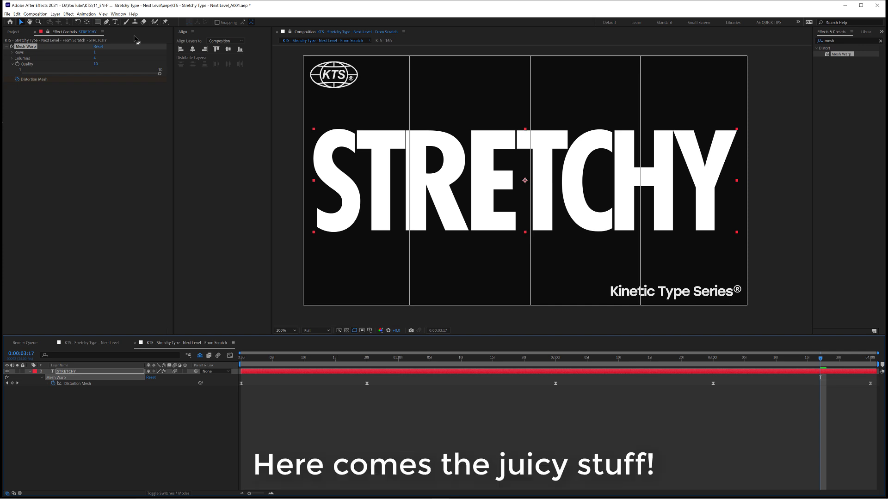
- Search 'polar' in Effects & Presets and apply Polar Coordinates to the STRETCHY layer
{"action": "left_click", "coordinate": [118, 14]}
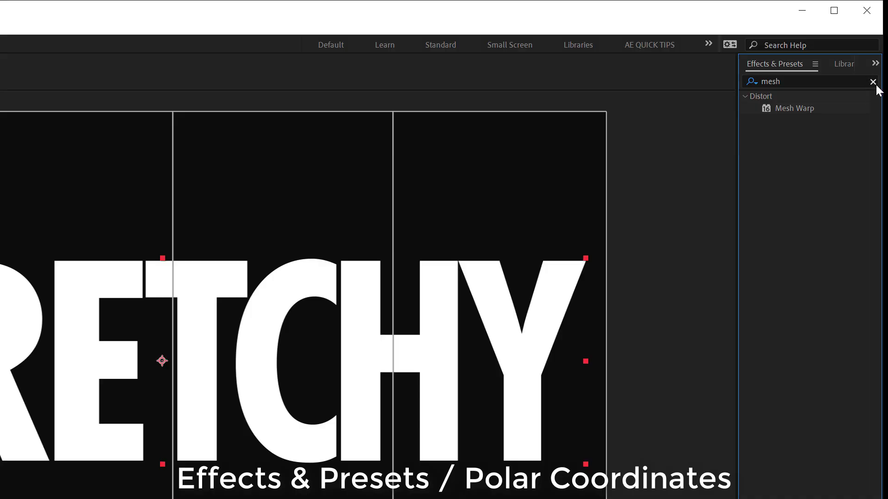
{"action": "left_click", "coordinate": [880, 41]}
{"action": "left_click", "coordinate": [829, 81]}
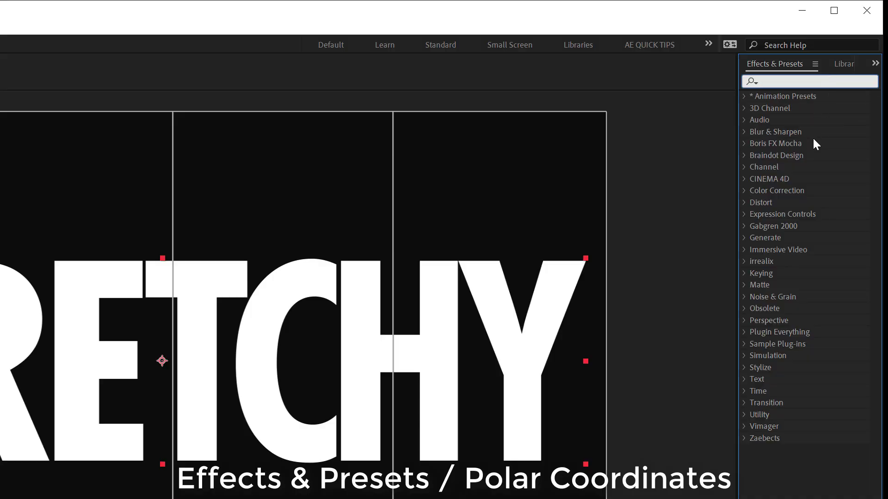
{"action": "type", "text": "polar"}
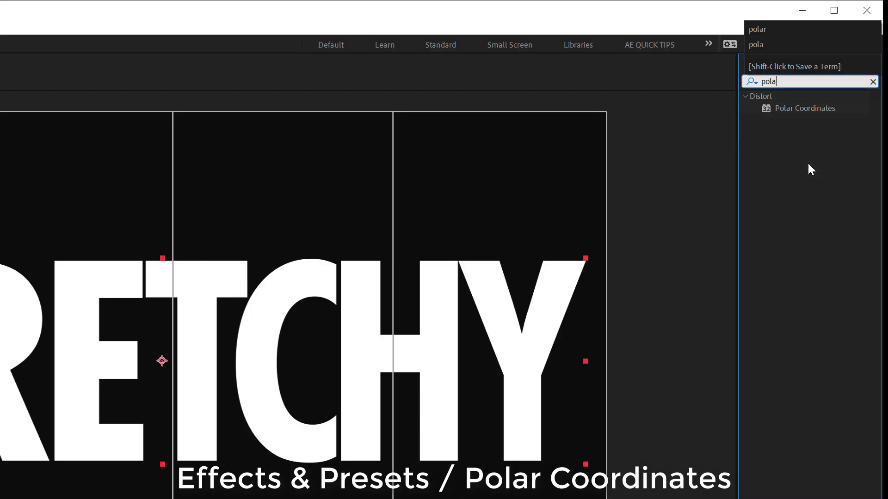
{"action": "left_click", "coordinate": [812, 112]}
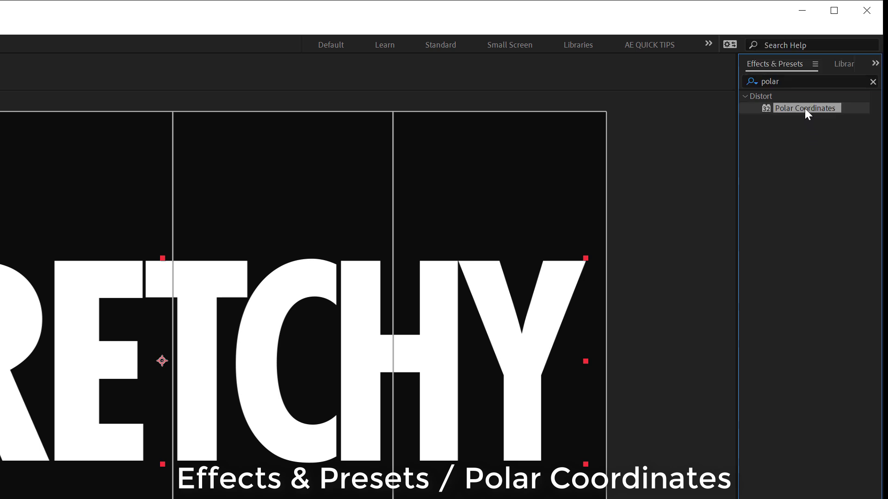
{"action": "left_click_drag", "start_coordinate": [804, 109], "coordinate": [386, 498]}
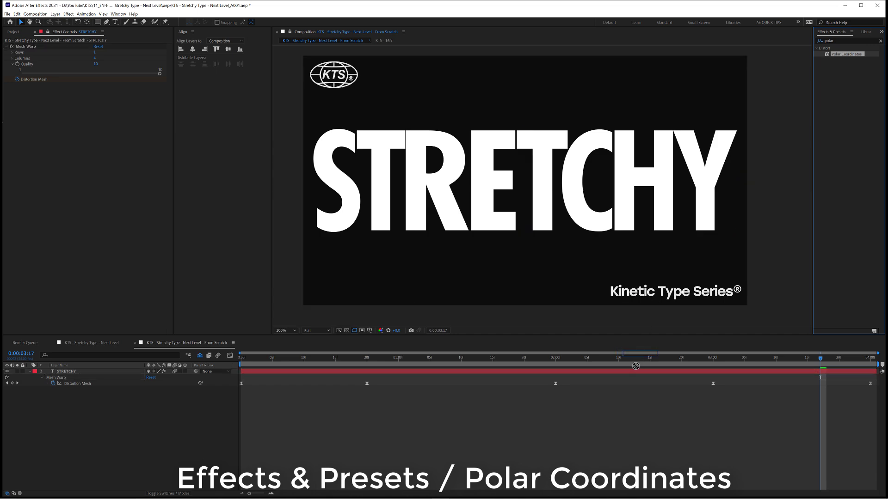
{"action": "left_click_drag", "start_coordinate": [636, 367], "coordinate": [637, 372]}
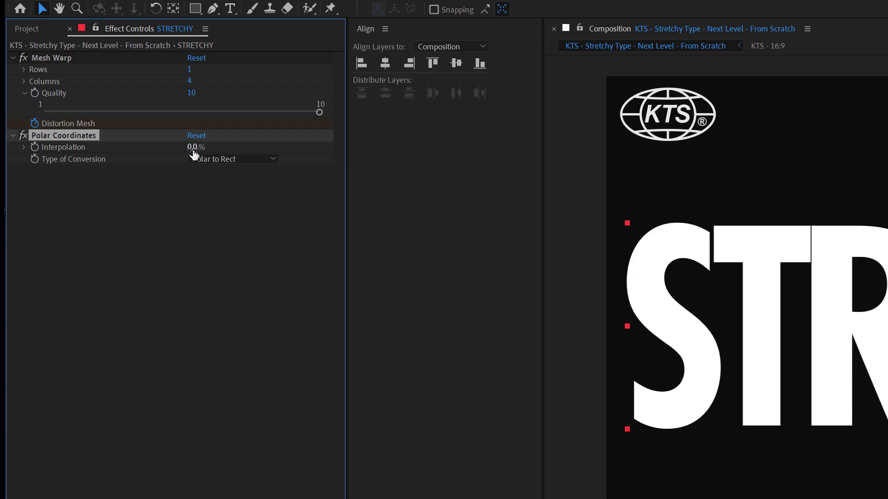
- Set Polar Coordinates Interpolation to 100% and conversion type to Rect to Polar
{"action": "left_click_drag", "start_coordinate": [96, 92], "coordinate": [123, 93]}
{"action": "left_click_drag", "start_coordinate": [247, 150], "coordinate": [289, 149]}
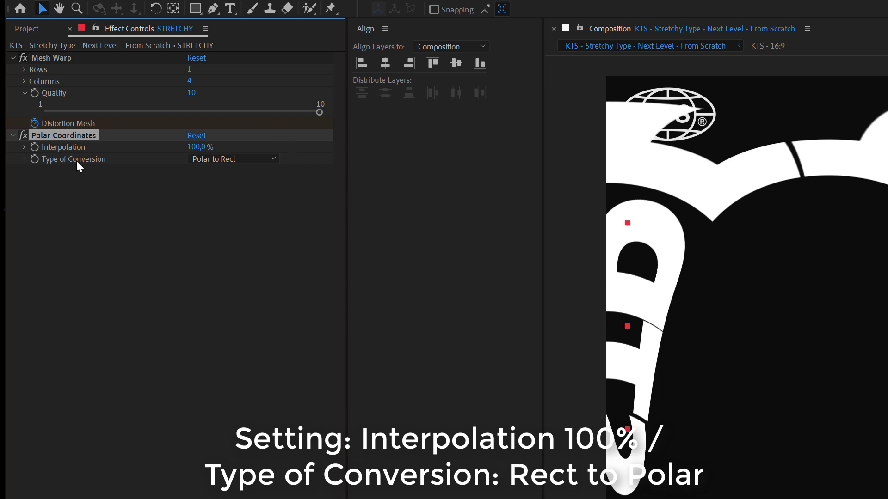
{"action": "left_click", "coordinate": [244, 159]}
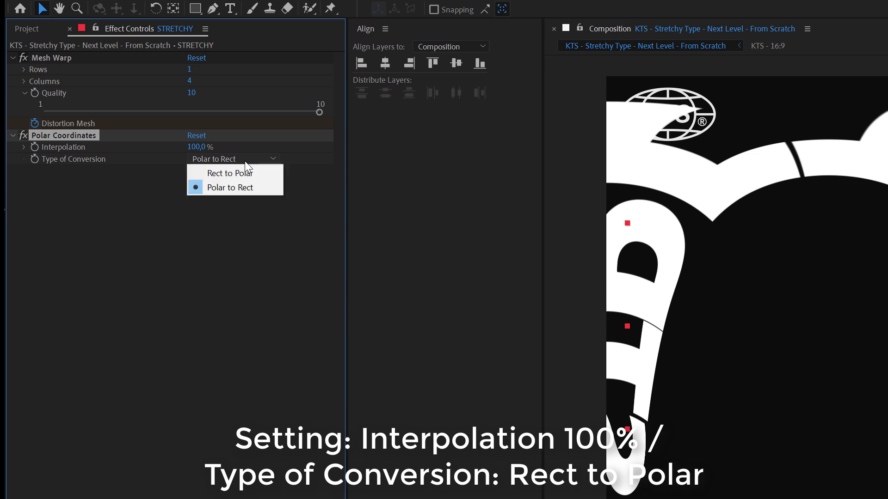
{"action": "left_click", "coordinate": [265, 173]}
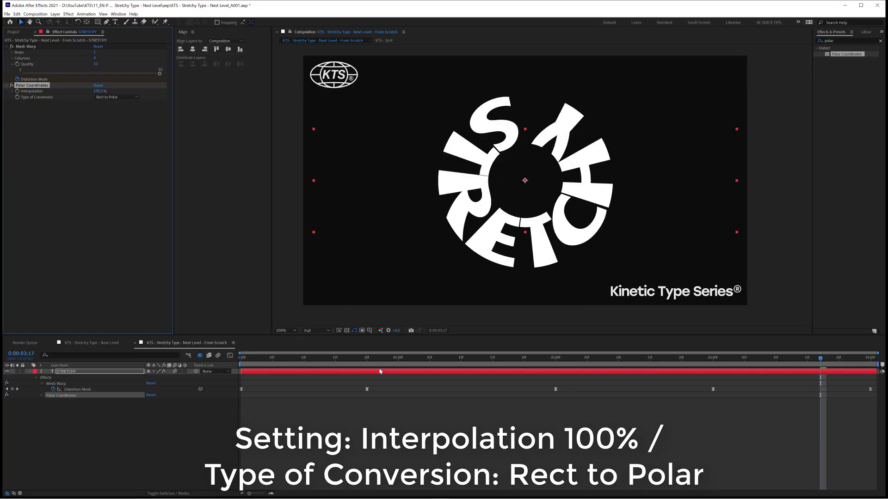
- Play the ring-shaped STRETCHY animation once, then stop it
{"action": "key", "text": "space"}
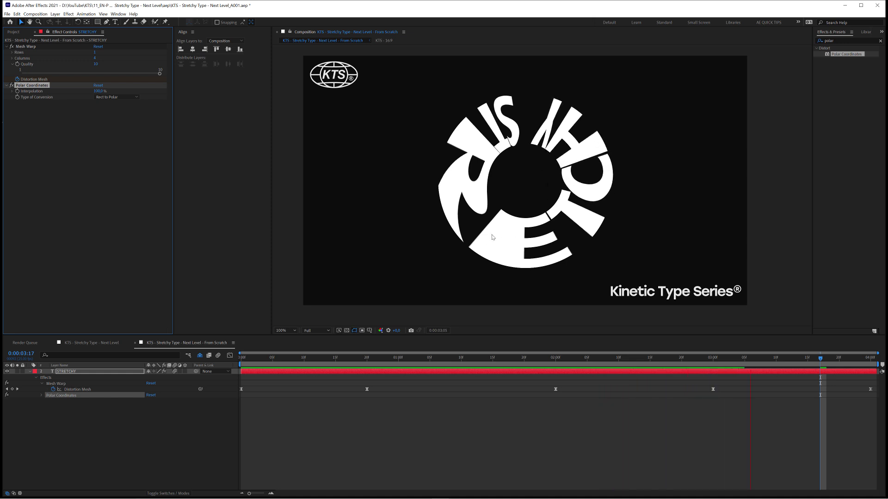
{"action": "key", "text": "space"}
- Lower the preview resolution to Half and play the ring animation
{"action": "left_click", "coordinate": [317, 330]}
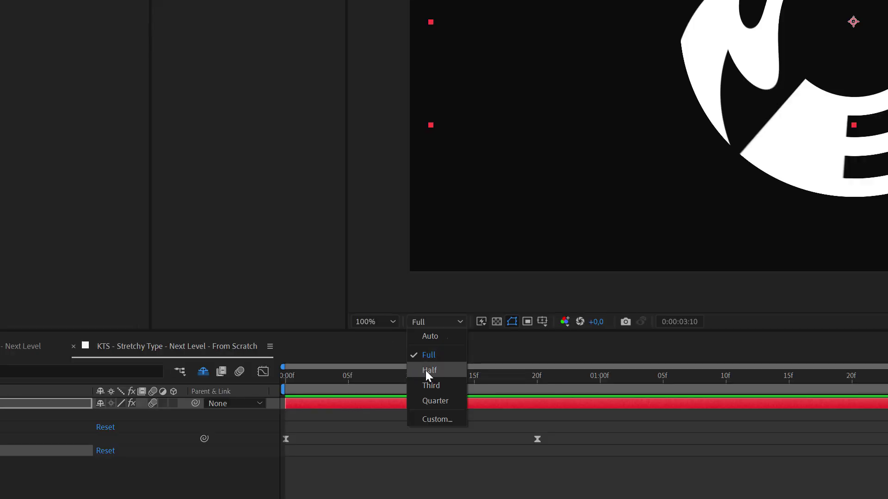
{"action": "left_click", "coordinate": [425, 370]}
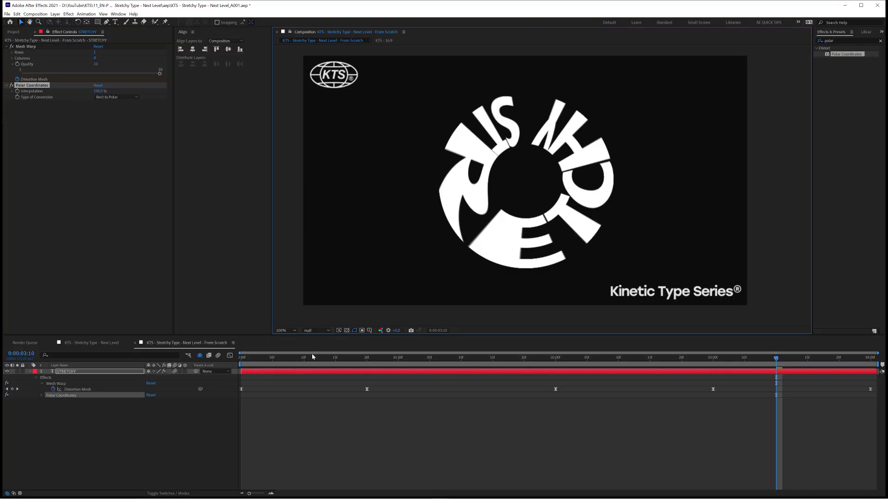
{"action": "key", "text": "space"}
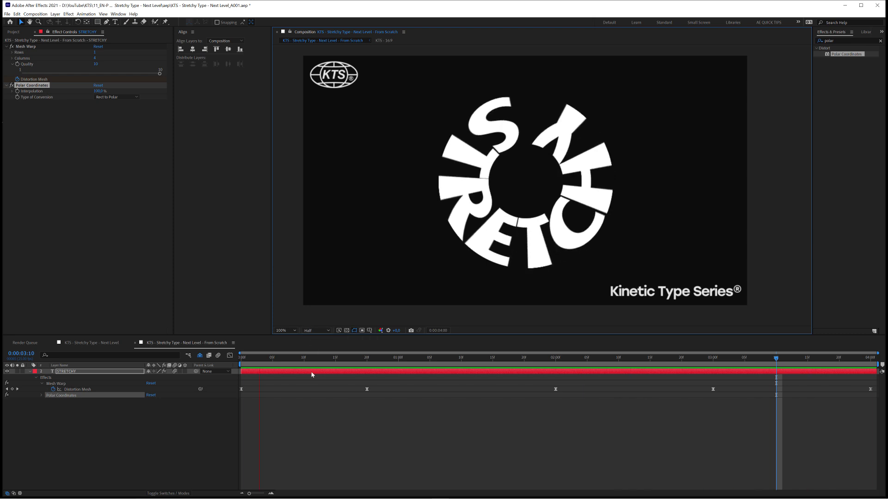
{"action": "key", "text": "space"}
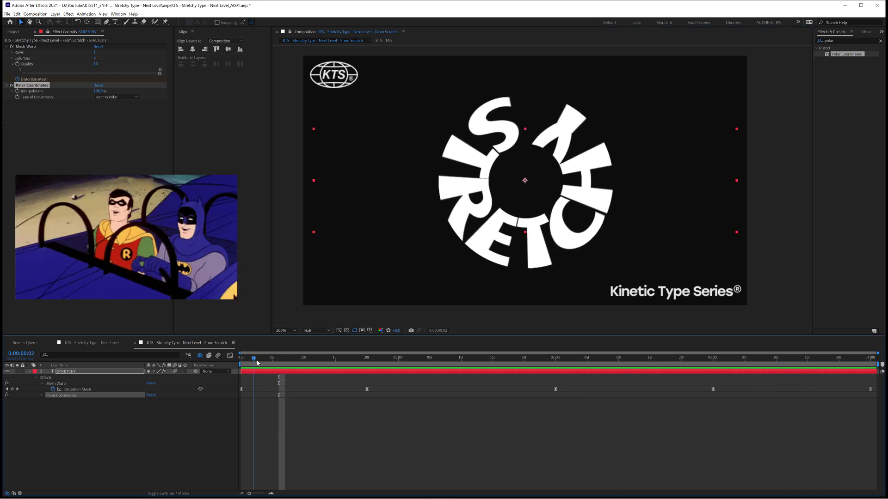
- Move to frame 11, collapse the effects list, and reopen the STRETCHY layer's properties
{"action": "left_click_drag", "start_coordinate": [278, 359], "coordinate": [311, 371]}
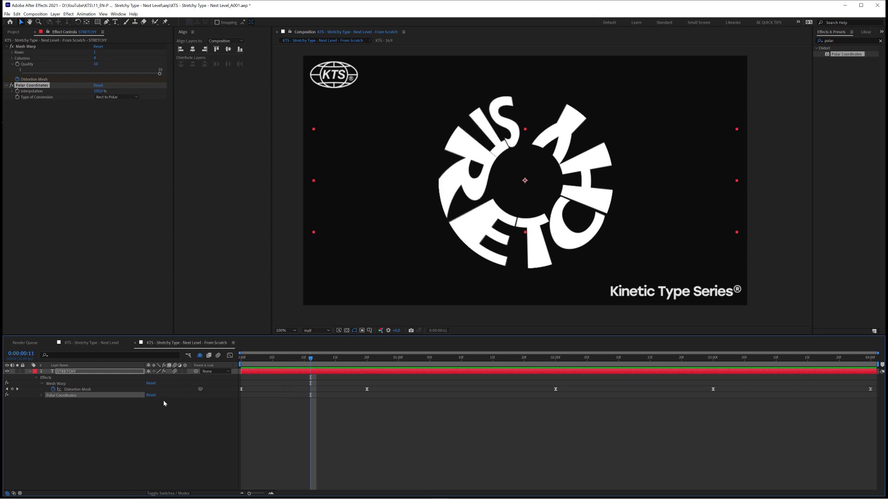
{"action": "left_click", "coordinate": [36, 378]}
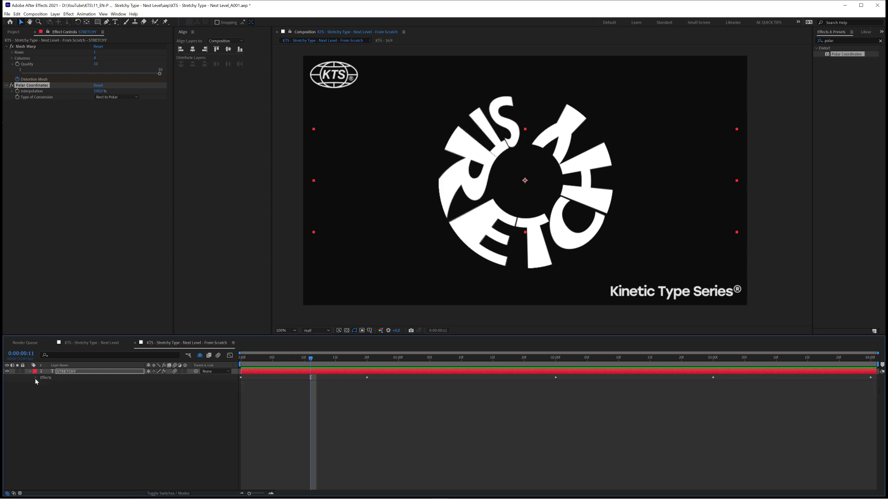
{"action": "left_click", "coordinate": [29, 371]}
{"action": "left_click", "coordinate": [30, 371]}
{"action": "left_click", "coordinate": [35, 390]}
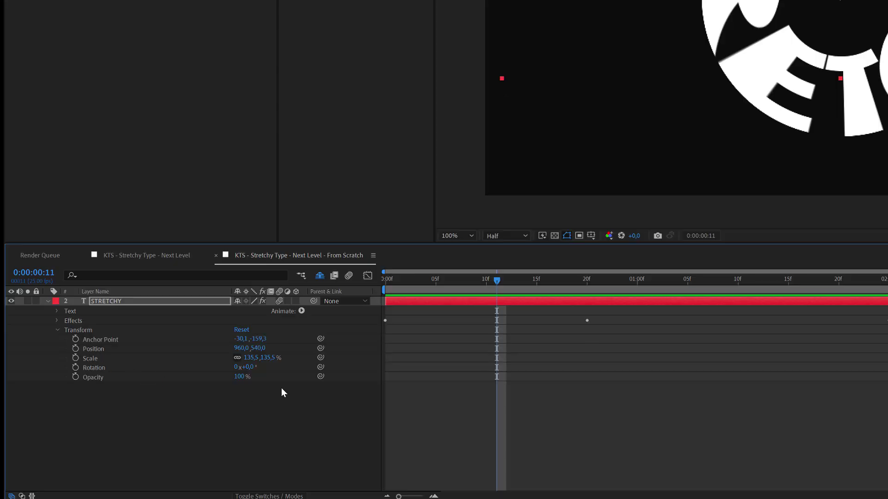
{"action": "left_click_drag", "start_coordinate": [253, 370], "coordinate": [296, 370]}
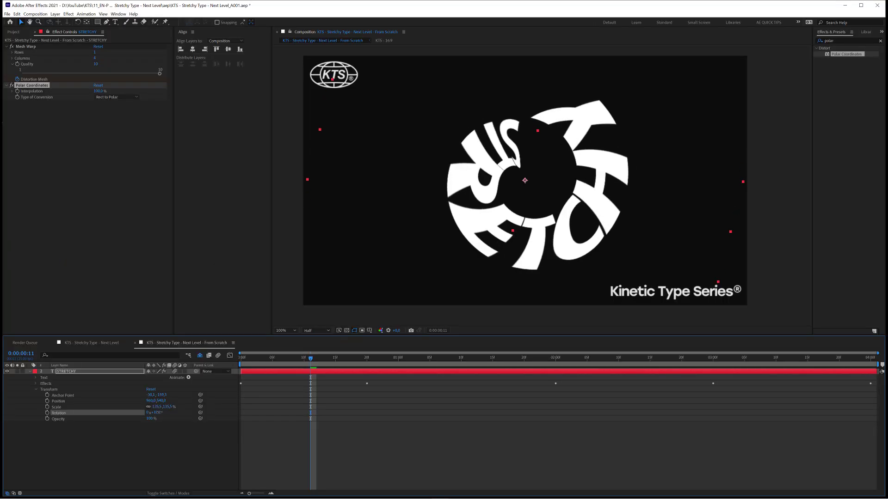
{"action": "left_click_drag", "start_coordinate": [154, 412], "coordinate": [148, 412]}
{"action": "key", "text": "u"}
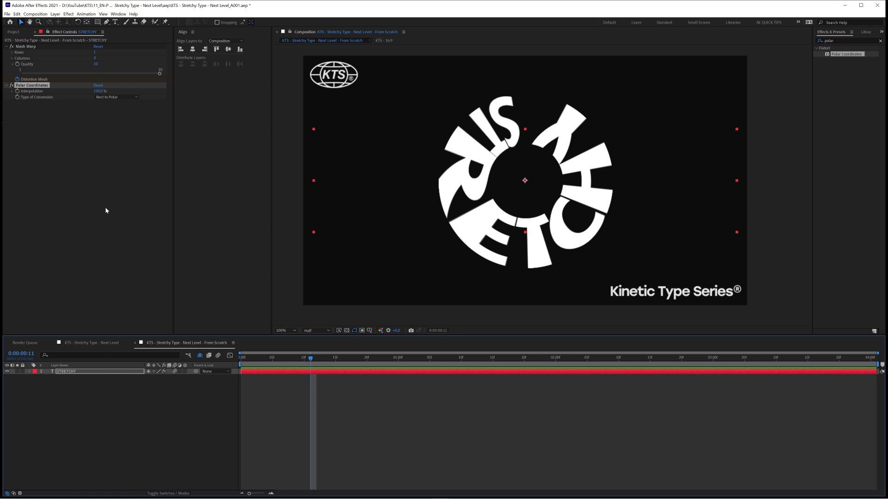
{"action": "left_click", "coordinate": [56, 14]}
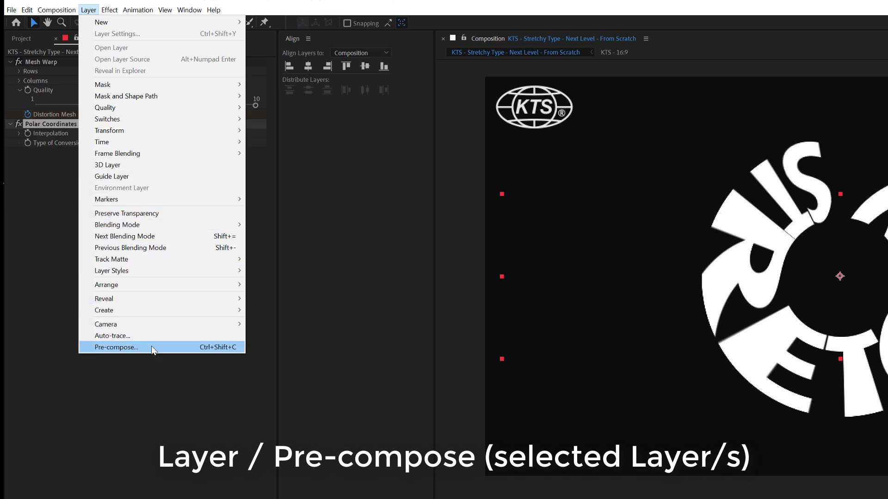
{"action": "left_click", "coordinate": [89, 10]}
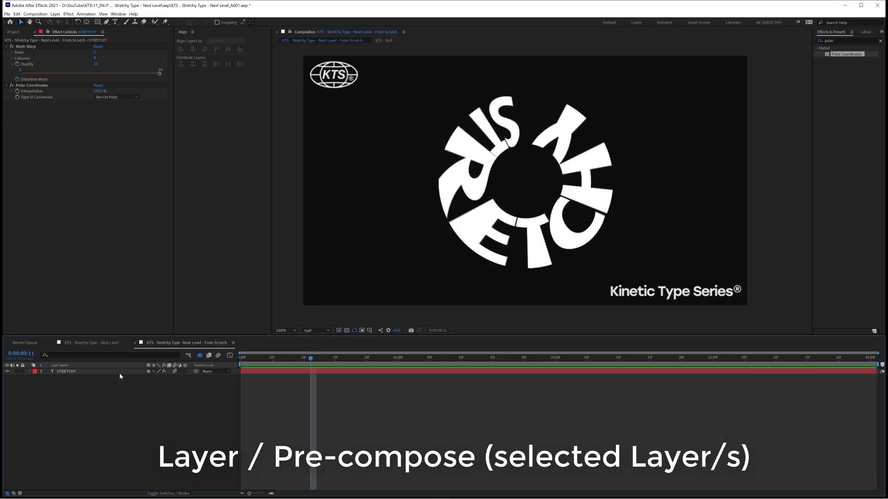
{"action": "left_click", "coordinate": [121, 373]}
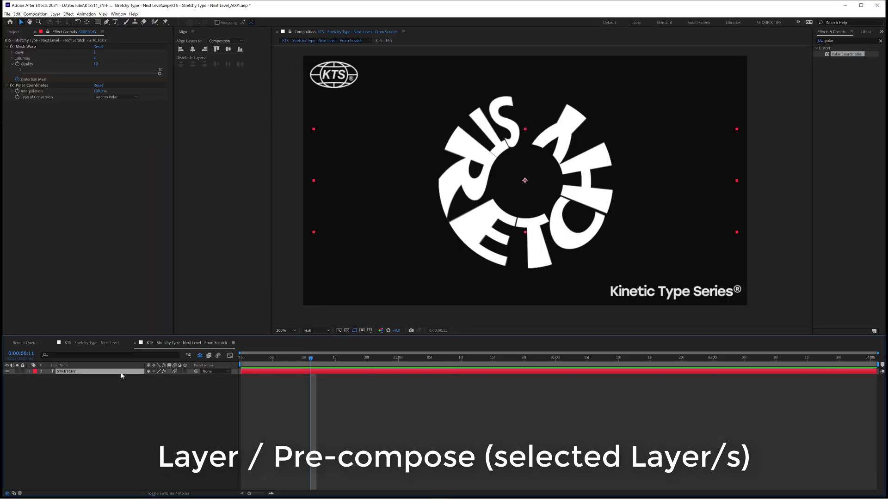
- Apply the Transform effect to STRETCHY and turn its Rotation to about -66 degrees
{"action": "left_click", "coordinate": [880, 41]}
{"action": "left_click", "coordinate": [849, 41]}
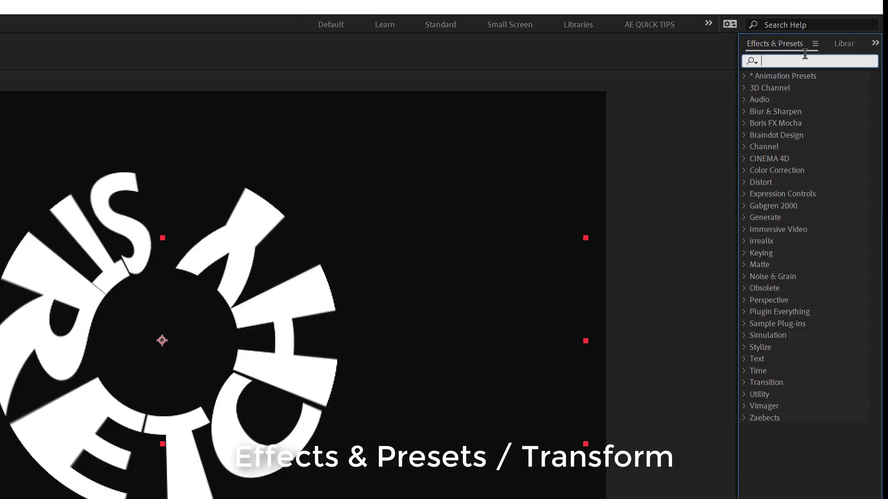
{"action": "type", "text": "transf"}
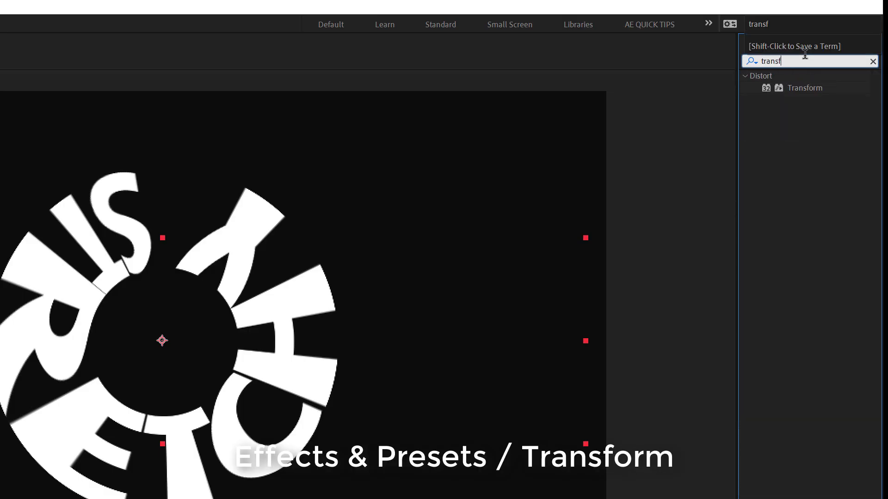
{"action": "left_click", "coordinate": [810, 89]}
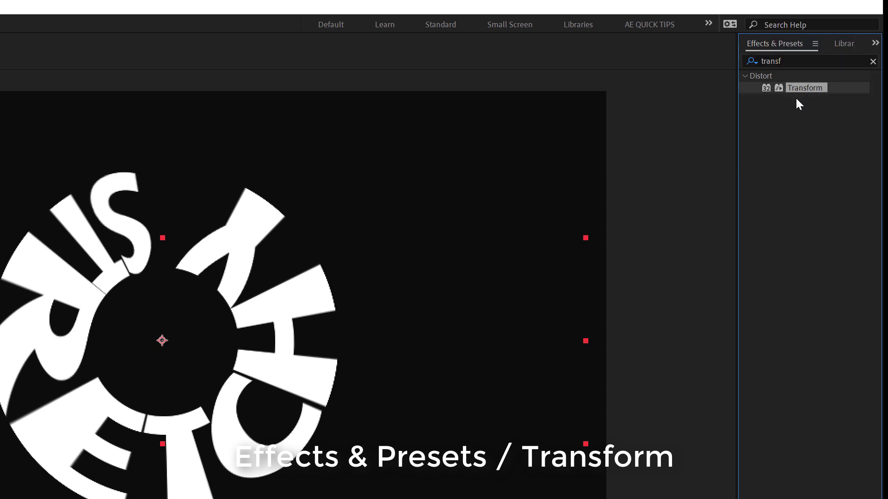
{"action": "left_click_drag", "start_coordinate": [795, 88], "coordinate": [33, 498]}
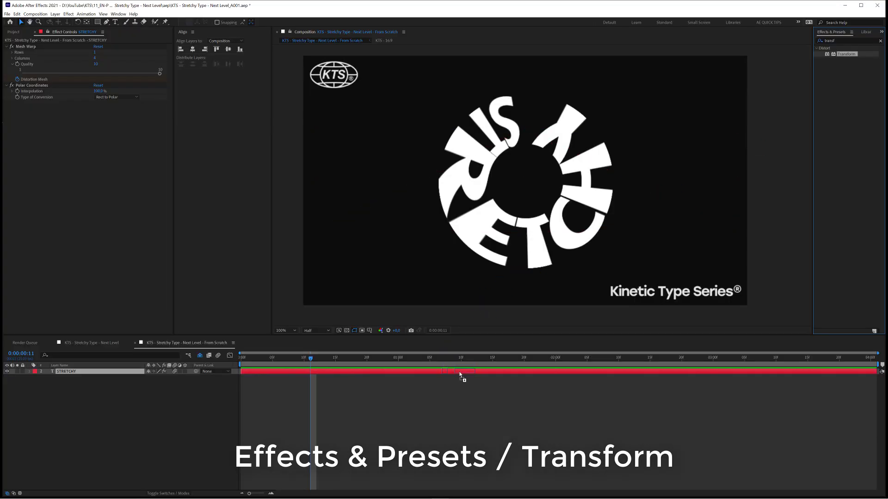
{"action": "left_click_drag", "start_coordinate": [460, 373], "coordinate": [461, 376]}
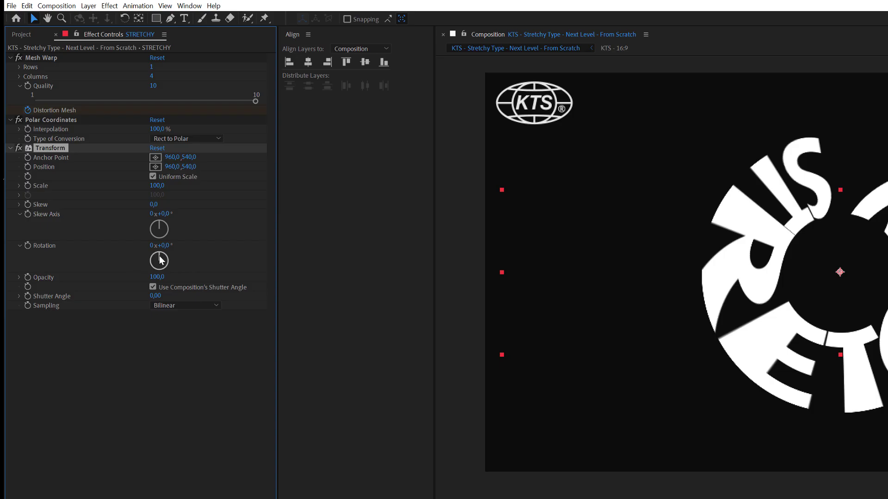
{"action": "mouse_move", "coordinate": [163, 259]}
{"action": "left_mouse_down"}
{"action": "mouse_move", "coordinate": [152, 262]}
{"action": "mouse_move", "coordinate": [161, 277]}
{"action": "left_mouse_up"}
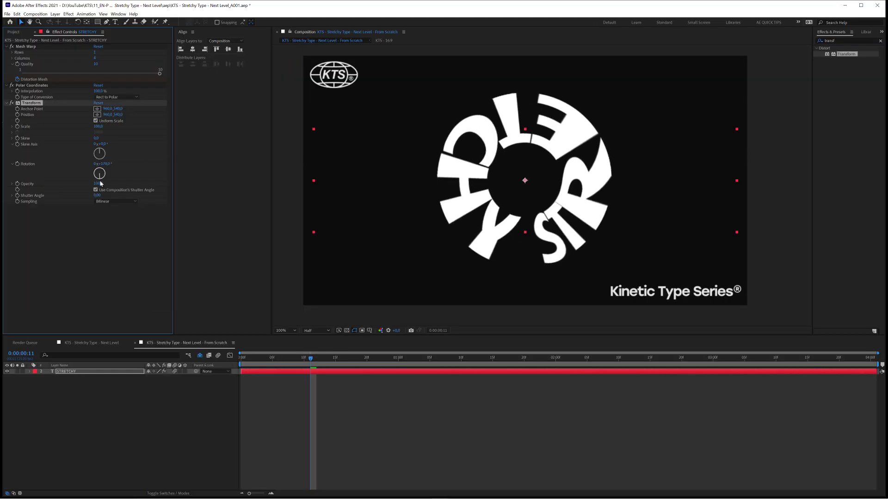
{"action": "mouse_move", "coordinate": [100, 184]}
{"action": "left_mouse_down"}
{"action": "mouse_move", "coordinate": [98, 172]}
{"action": "mouse_move", "coordinate": [116, 193]}
{"action": "left_mouse_up"}
- Drag the STRETCHY text down, then back up in the viewer to tighten the ring
{"action": "left_click", "coordinate": [342, 390]}
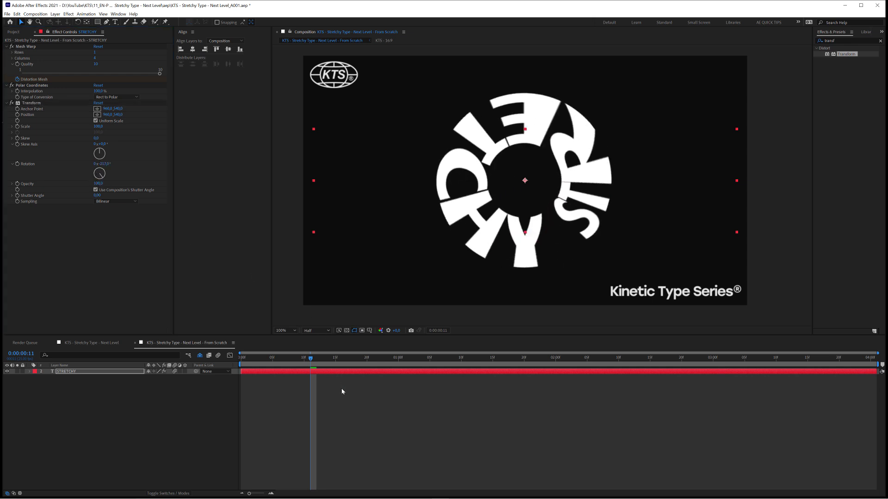
{"action": "left_click", "coordinate": [318, 370]}
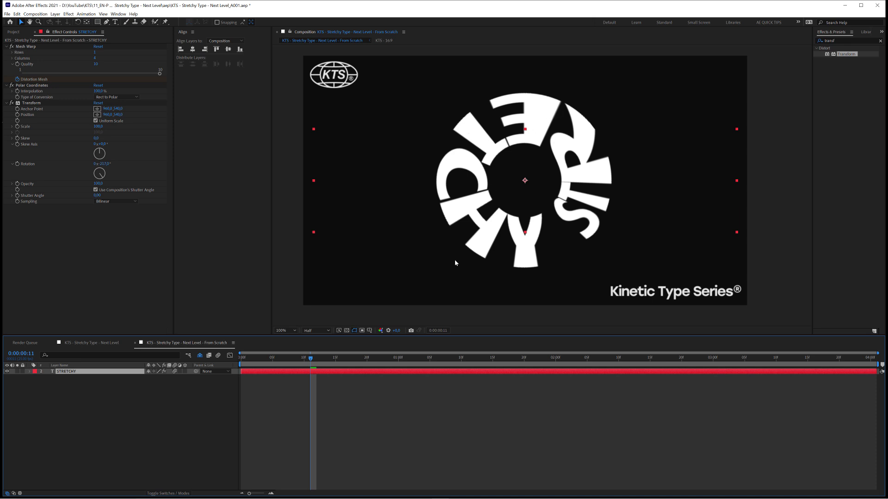
{"action": "left_click", "coordinate": [395, 180]}
{"action": "left_click_drag", "start_coordinate": [384, 195], "coordinate": [386, 259]}
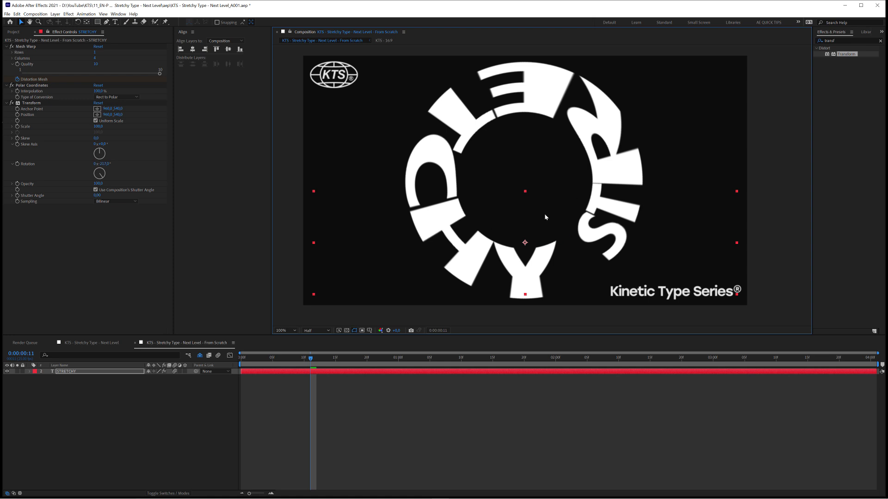
{"action": "left_click_drag", "start_coordinate": [545, 216], "coordinate": [544, 143]}
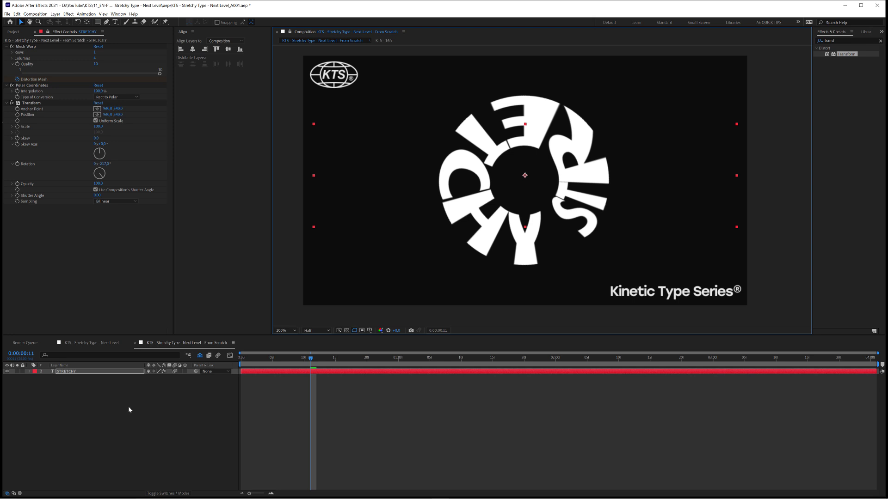
- Duplicate STRETCHY with Ctrl+D and drag the STRETCHY 2 copy to offset its ring
{"action": "left_click", "coordinate": [539, 235]}
{"action": "left_click", "coordinate": [74, 373]}
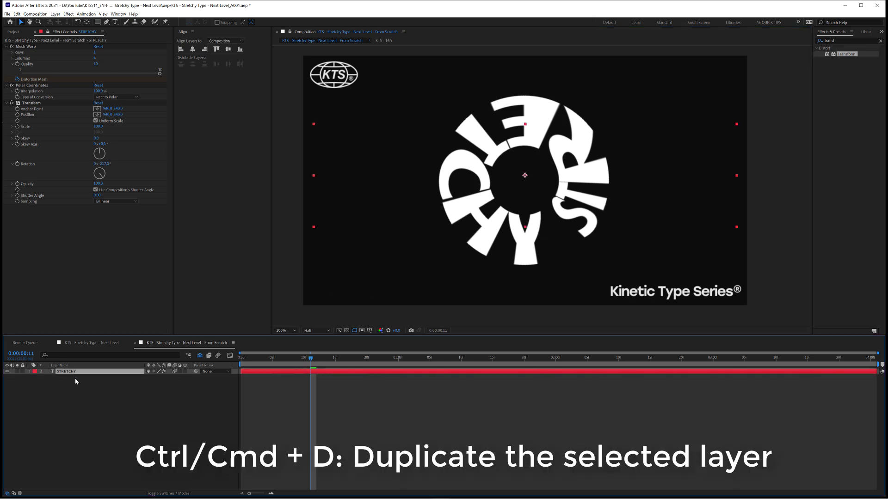
{"action": "key", "text": "ctrl+d"}
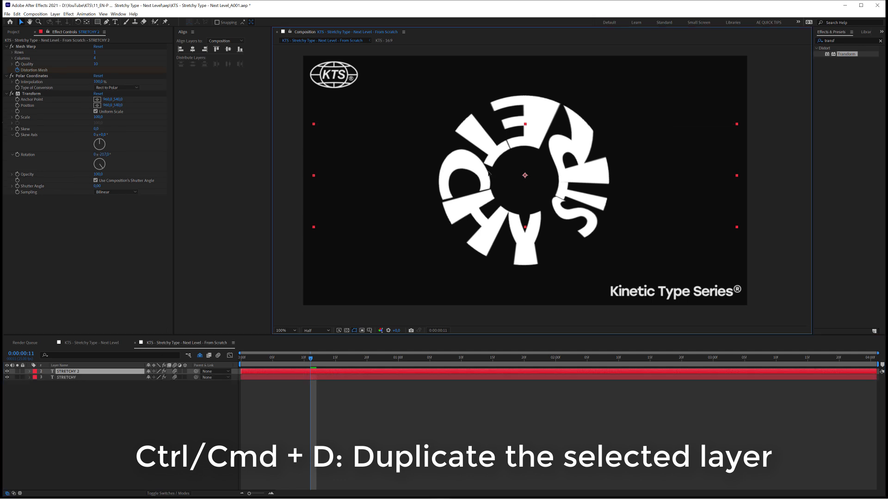
{"action": "left_click_drag", "start_coordinate": [486, 173], "coordinate": [513, 148]}
{"action": "left_click", "coordinate": [125, 379]}
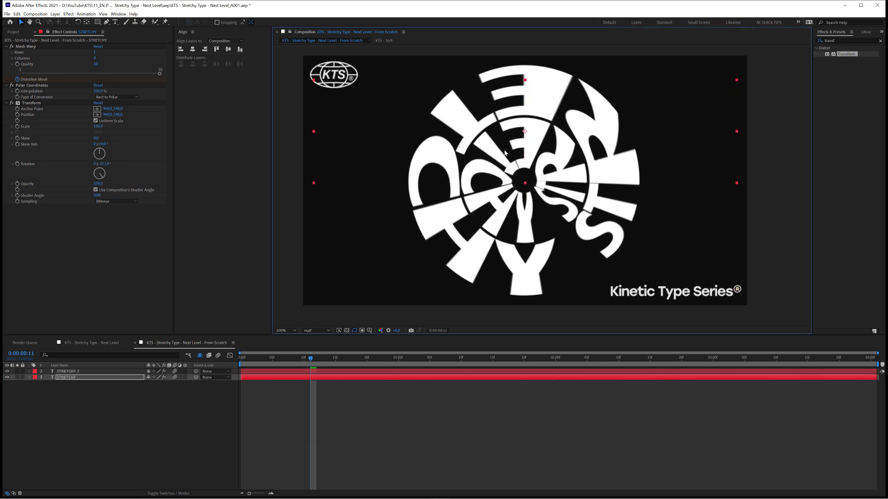
- Unlink Scale and make the X value -135,5 to mirror STRETCHY horizontally
{"action": "left_click", "coordinate": [74, 377]}
{"action": "left_click", "coordinate": [29, 377]}
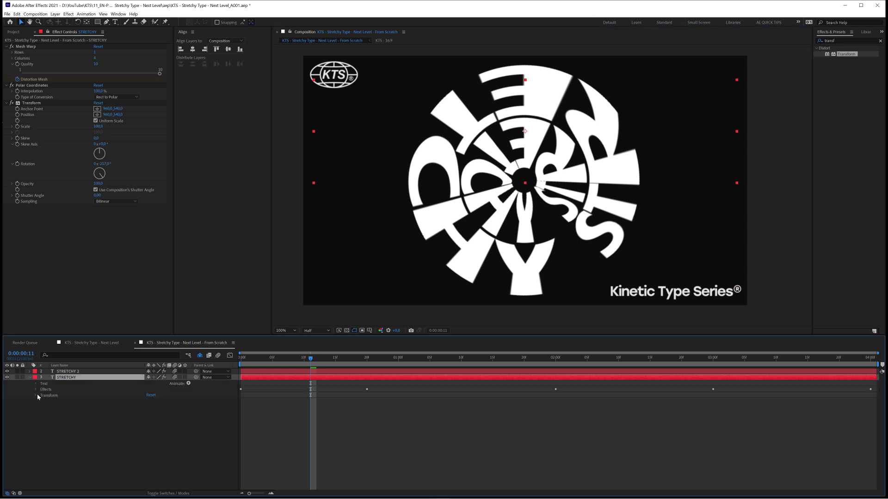
{"action": "left_click", "coordinate": [36, 396]}
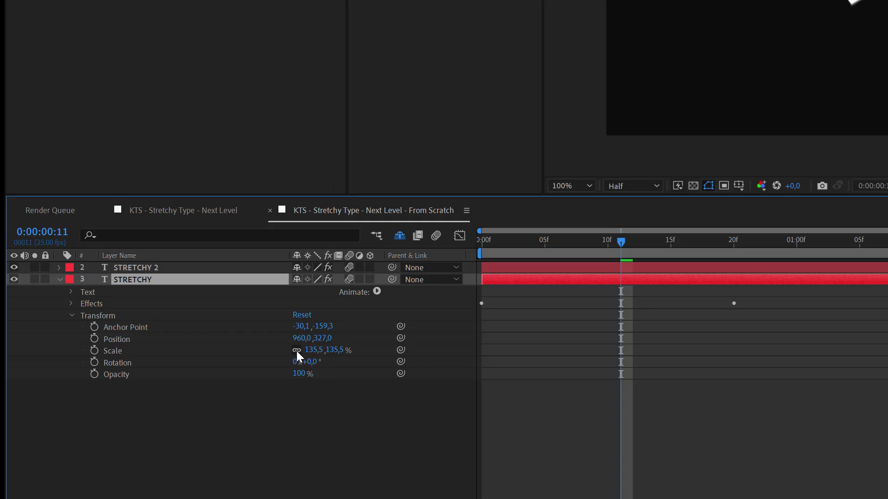
{"action": "left_click", "coordinate": [296, 350]}
{"action": "left_click", "coordinate": [312, 350]}
{"action": "left_click", "coordinate": [309, 350]}
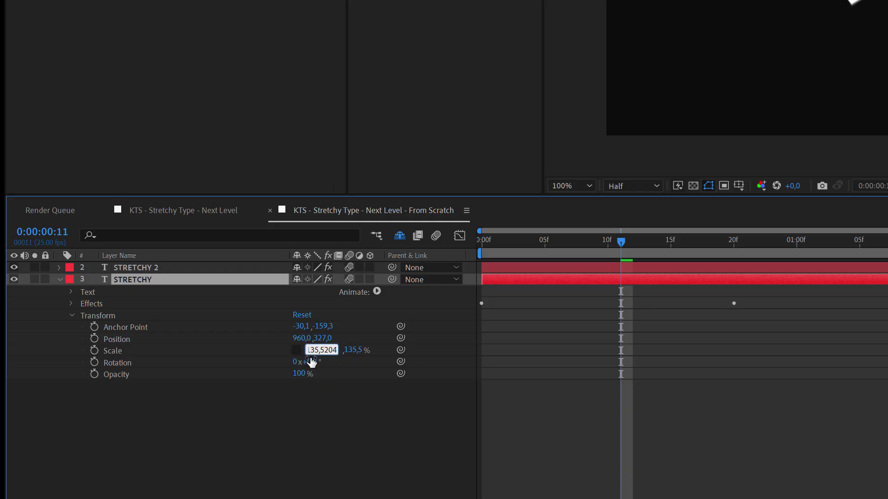
{"action": "type", "text": "-"}
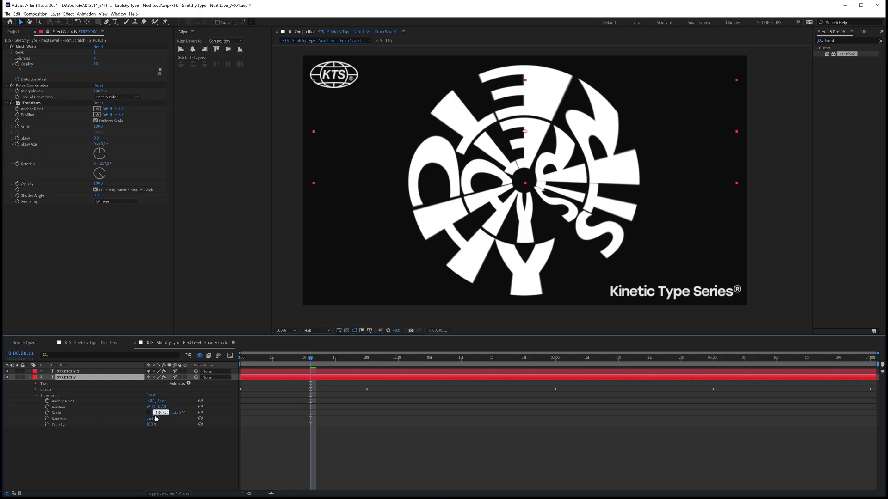
{"action": "key", "text": "Return"}
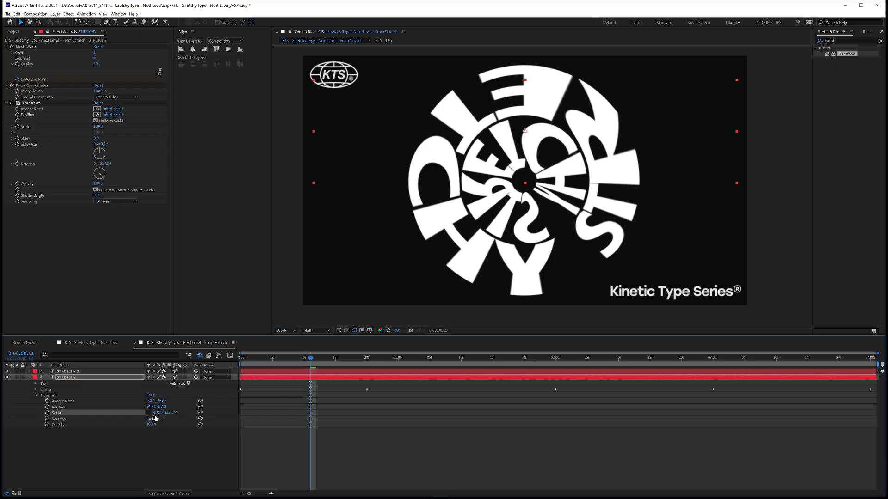
- Preview, then shift the Distortion Mesh keyframes to offset the animation
{"action": "key", "text": "space"}
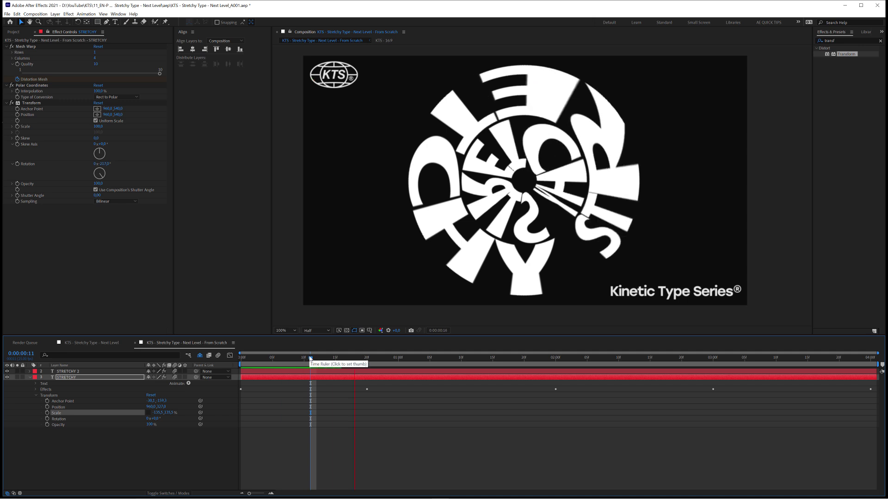
{"action": "left_click", "coordinate": [364, 377]}
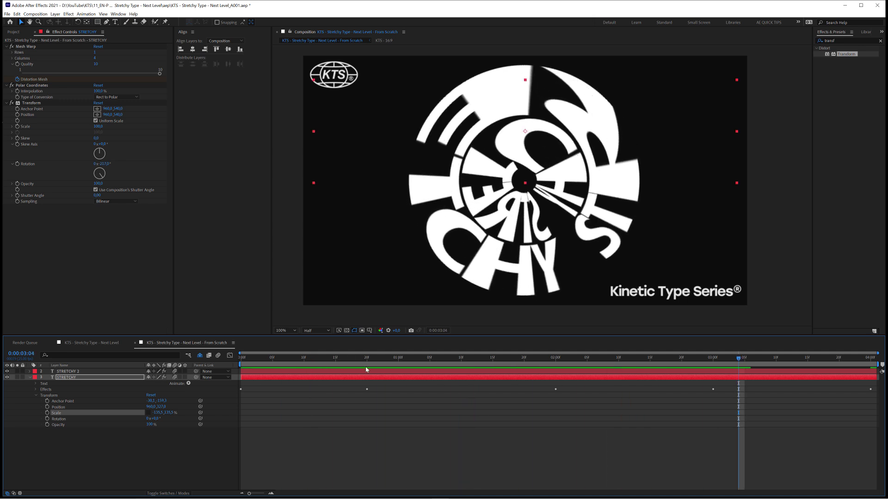
{"action": "key", "text": "u"}
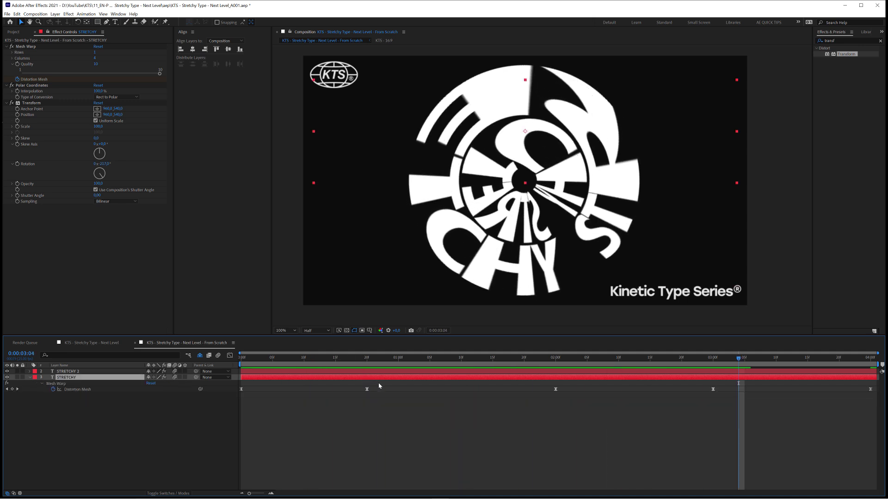
{"action": "left_click_drag", "start_coordinate": [367, 389], "coordinate": [398, 389]}
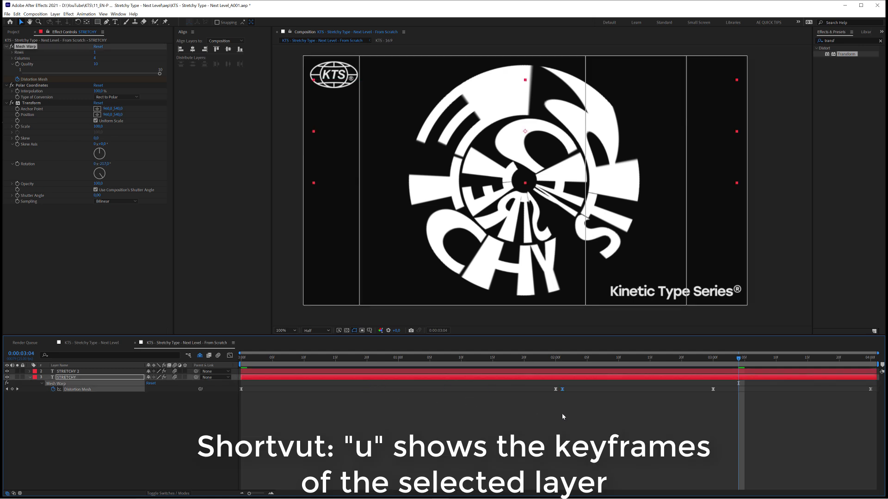
{"action": "left_click_drag", "start_coordinate": [556, 388], "coordinate": [537, 388]}
{"action": "left_click_drag", "start_coordinate": [709, 358], "coordinate": [506, 378]}
- Set the preview resolution to Full and fit the PlayMore composition in the viewer
{"action": "left_click", "coordinate": [316, 329]}
{"action": "left_click", "coordinate": [303, 348]}
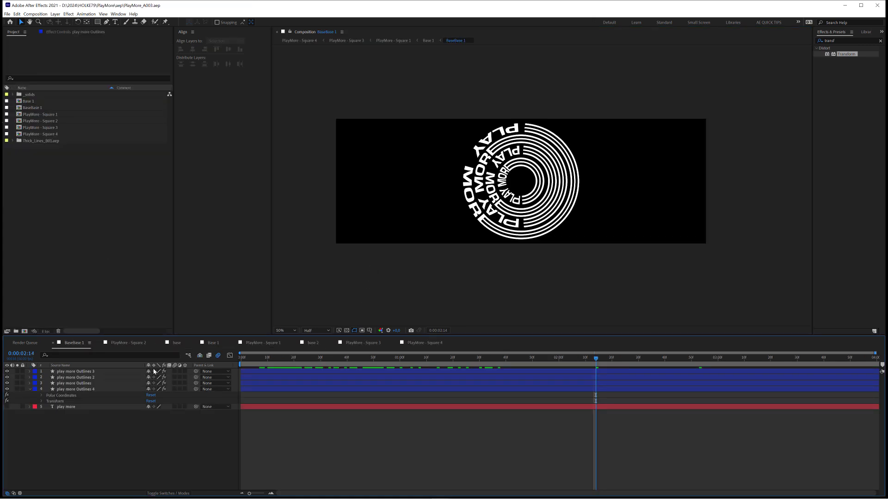
{"action": "left_click", "coordinate": [74, 371]}
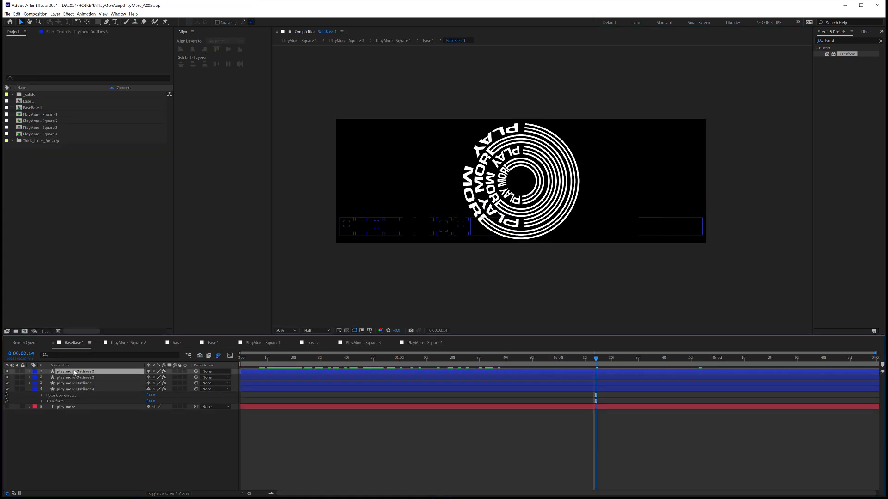
{"action": "key", "text": "period"}
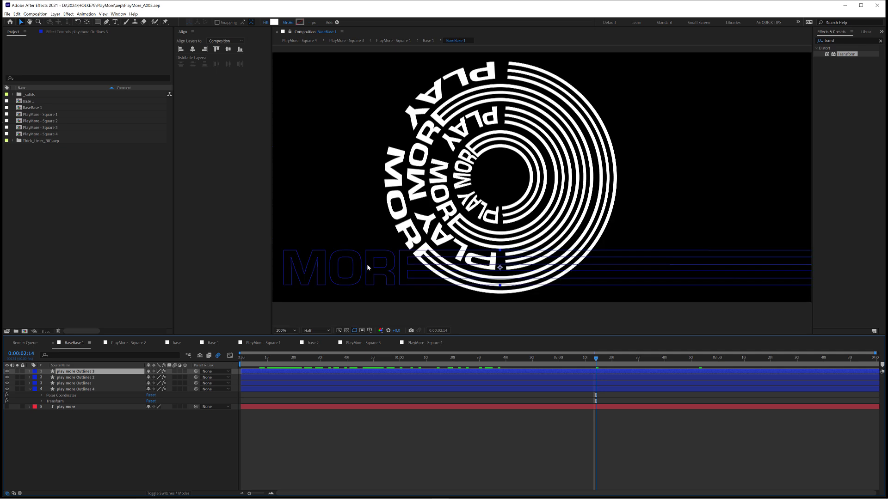
{"action": "key", "text": "comma"}
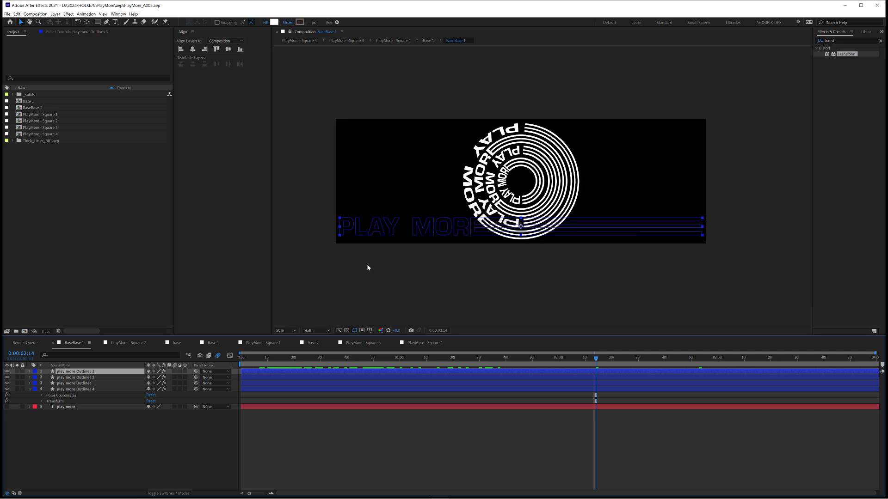
{"action": "left_click", "coordinate": [288, 331]}
{"action": "left_click", "coordinate": [284, 338]}
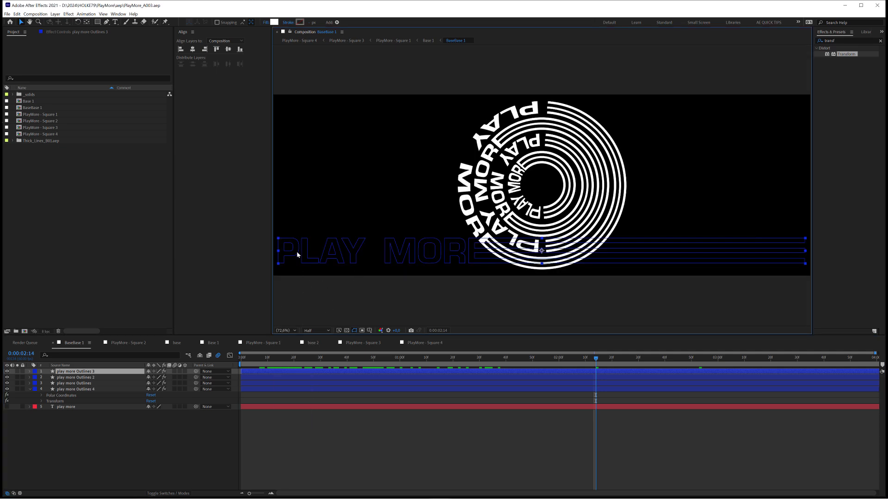
- Turn off fx on play more Outlines 3, hide the other outline layers, and show its Path keyframes
{"action": "left_click", "coordinate": [149, 371]}
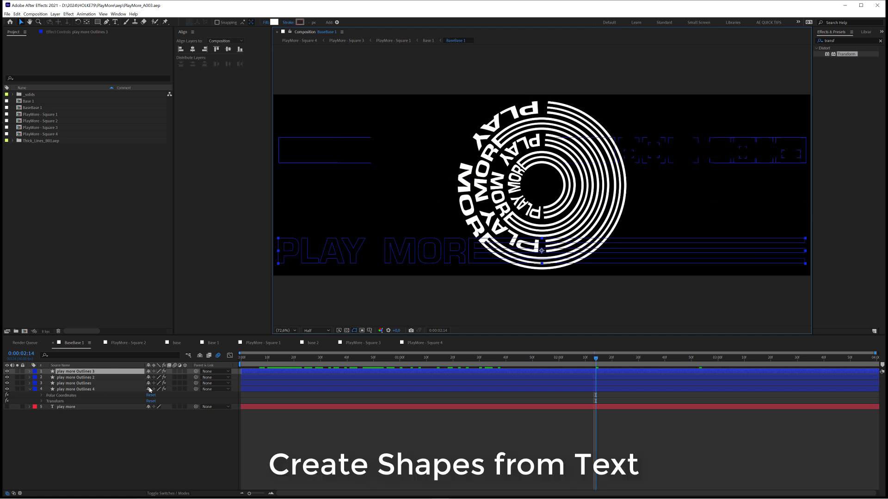
{"action": "left_click", "coordinate": [165, 371]}
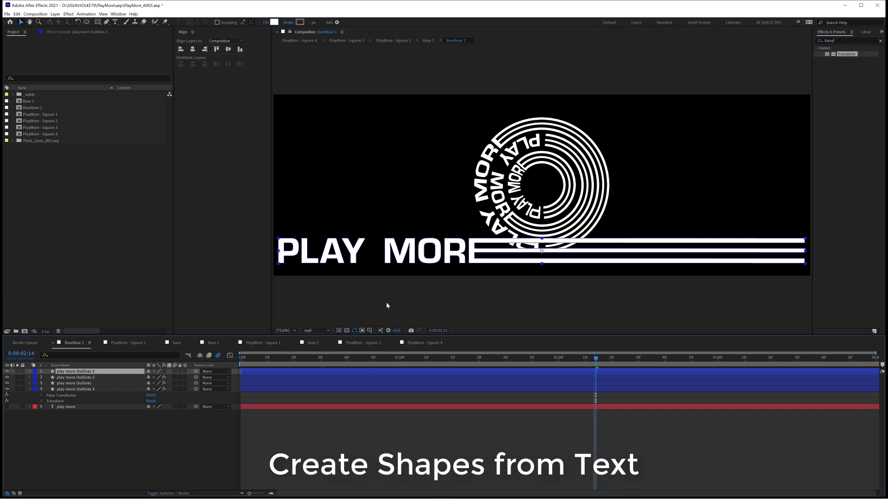
{"action": "left_click_drag", "start_coordinate": [7, 378], "coordinate": [8, 383]}
{"action": "left_click", "coordinate": [7, 388]}
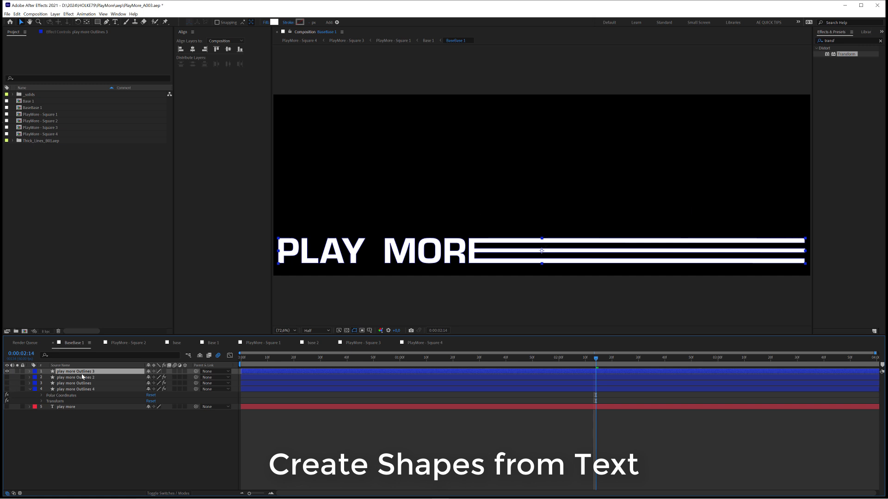
{"action": "key", "text": "u"}
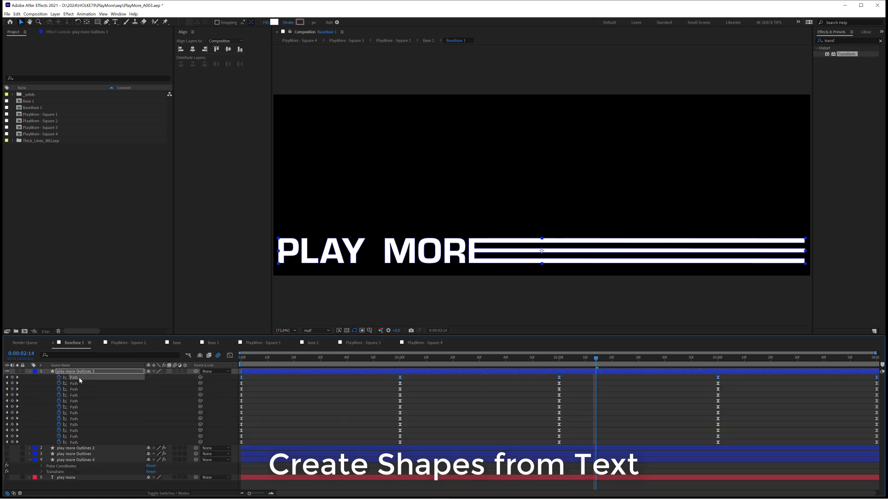
{"action": "left_click_drag", "start_coordinate": [404, 366], "coordinate": [346, 361]}
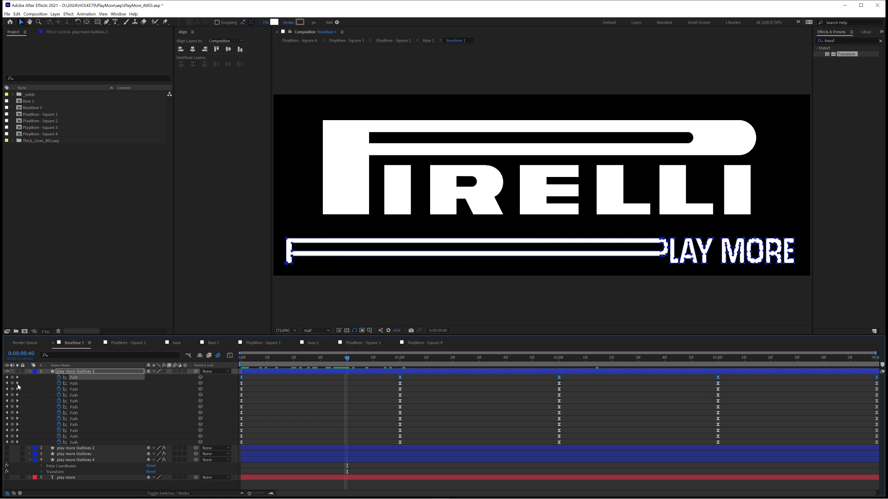
- Show outline layers 2–4 again, re-enable fx on layer 1, and scrub through the rings
{"action": "left_click", "coordinate": [30, 372]}
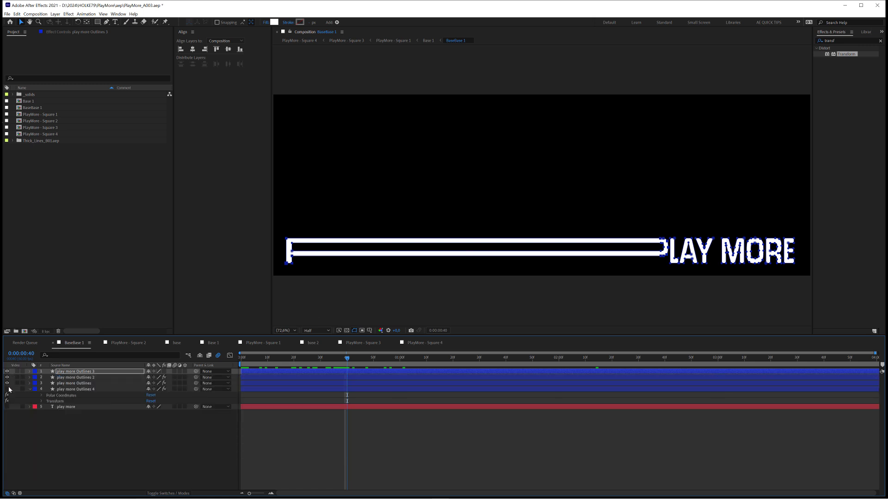
{"action": "left_click_drag", "start_coordinate": [7, 377], "coordinate": [6, 389]}
{"action": "left_click", "coordinate": [164, 372]}
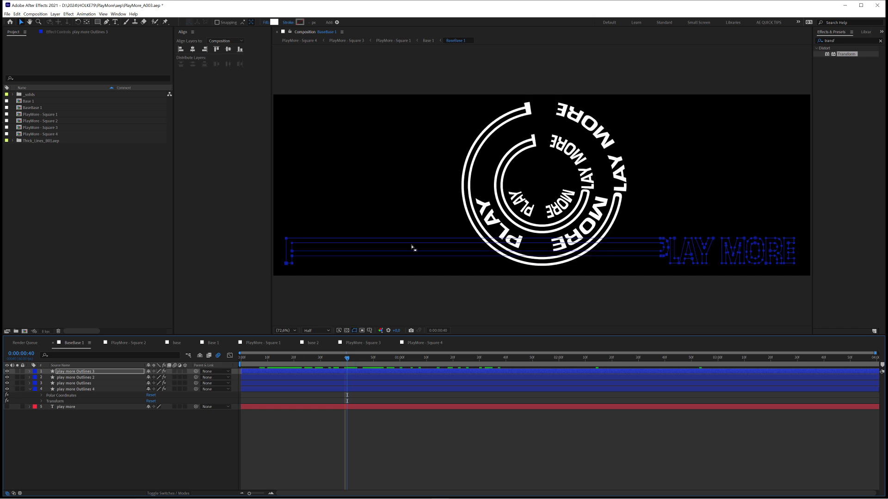
{"action": "left_click_drag", "start_coordinate": [348, 358], "coordinate": [593, 365]}
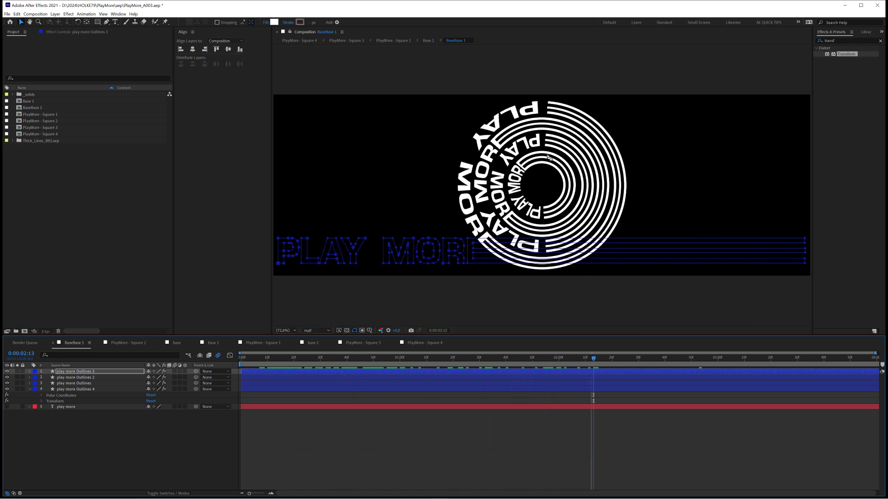